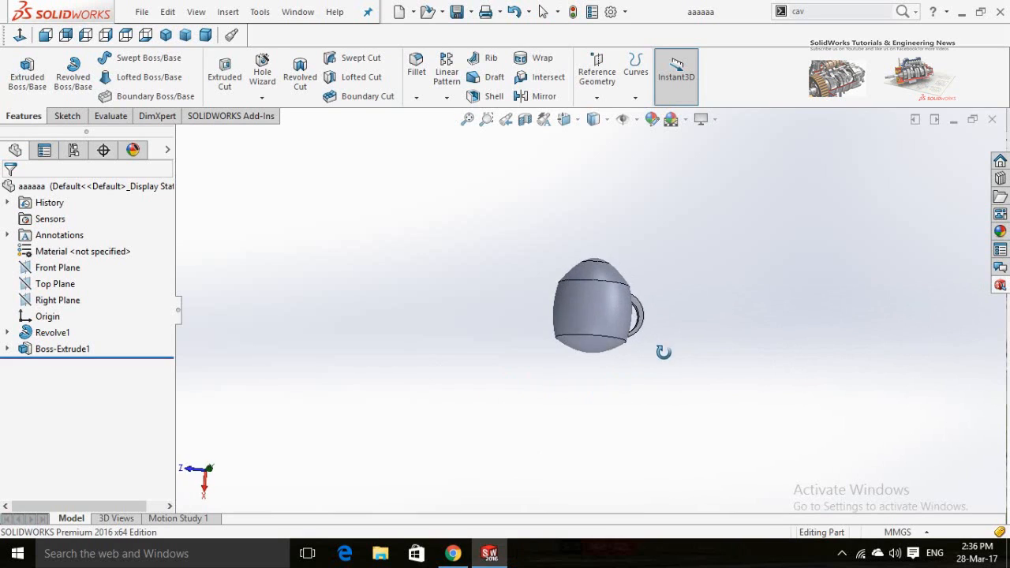
pyautogui.press('Escape')
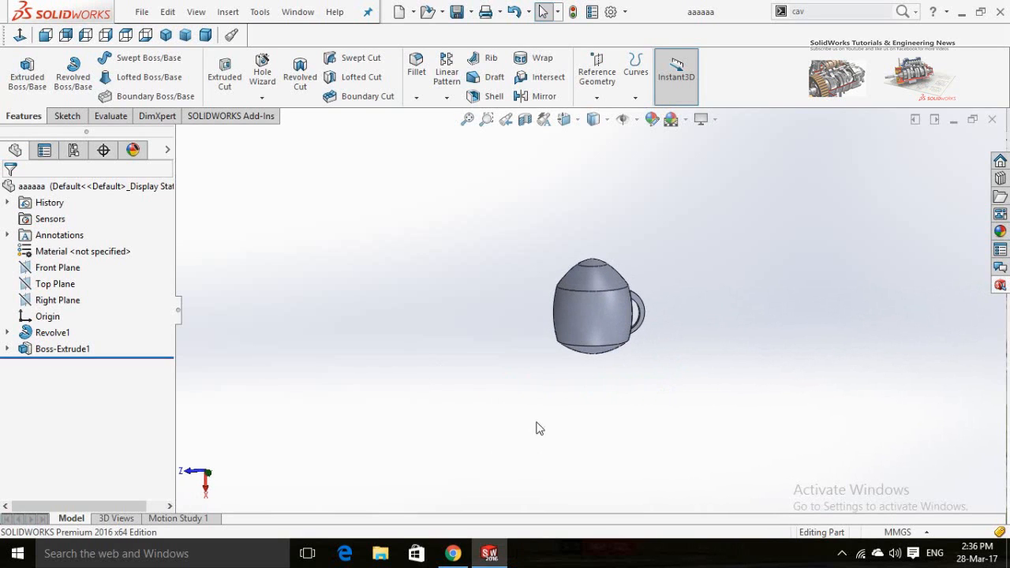
pyautogui.click(43, 284)
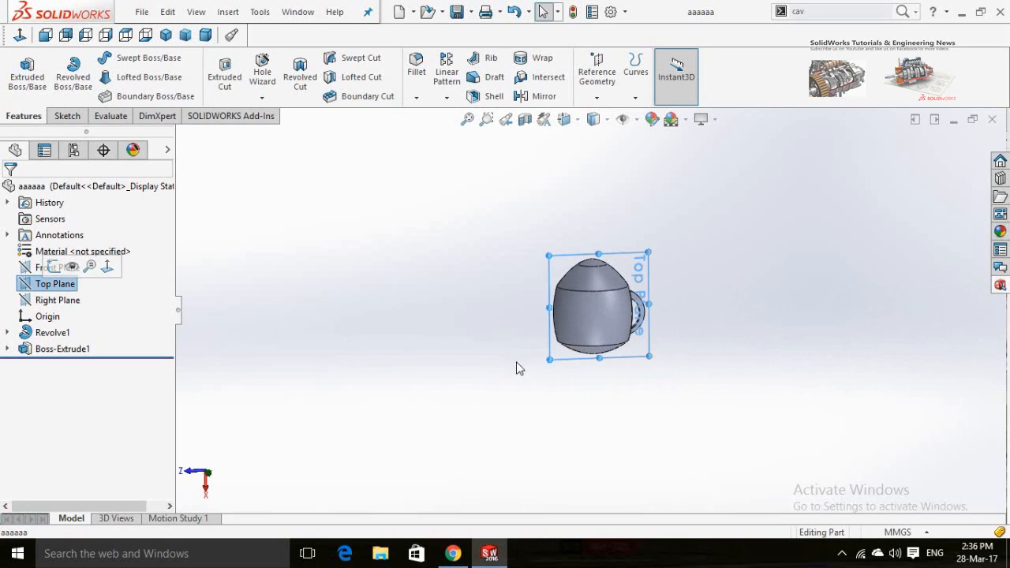
pyautogui.click(69, 266)
pyautogui.moveTo(577, 321); pyautogui.dragTo(574, 480, button='middle')
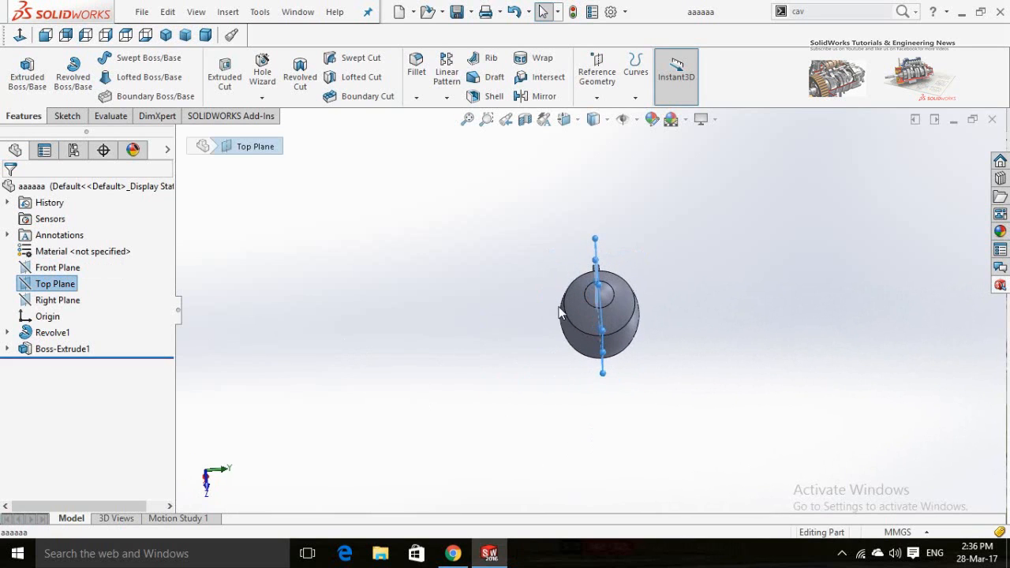
pyautogui.moveTo(563, 251)
pyautogui.mouseDown(button='middle')
pyautogui.moveTo(559, 338)
pyautogui.moveTo(557, 304)
pyautogui.moveTo(582, 239)
pyautogui.moveTo(476, 165)
pyautogui.moveTo(467, 339)
pyautogui.moveTo(480, 342)
pyautogui.moveTo(463, 327)
pyautogui.mouseUp(button='middle')
pyautogui.click(467, 339)
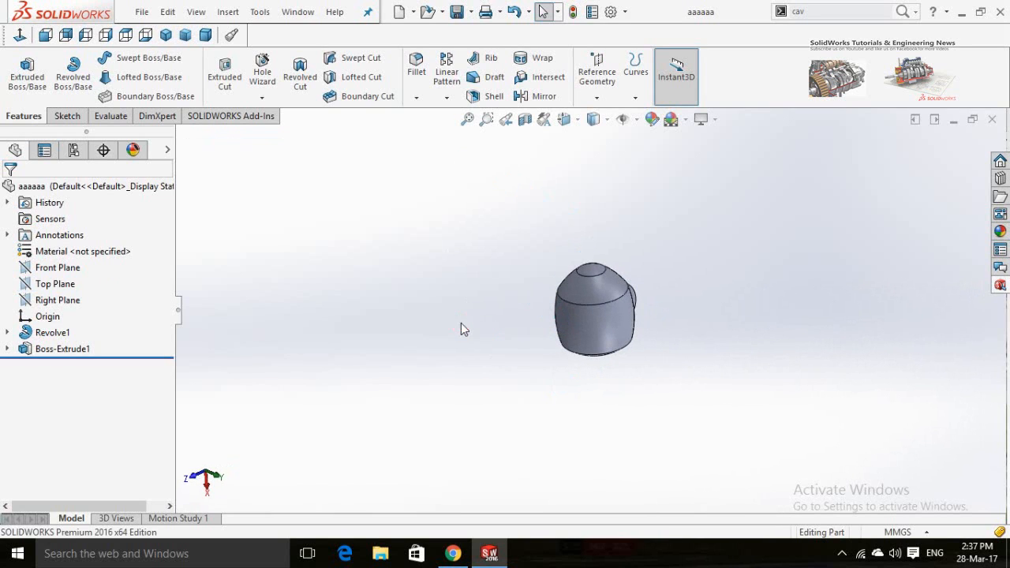
# Create a new assembly and place the open part aaaaaa in it as the first component.
pyautogui.hotkey('ctrl', 'n')
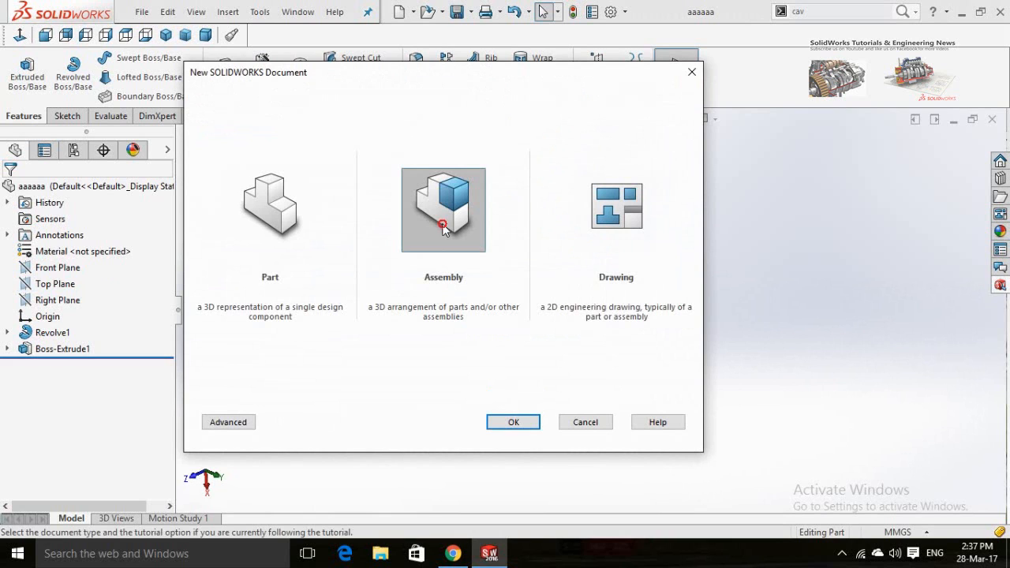
pyautogui.doubleClick(443, 225)
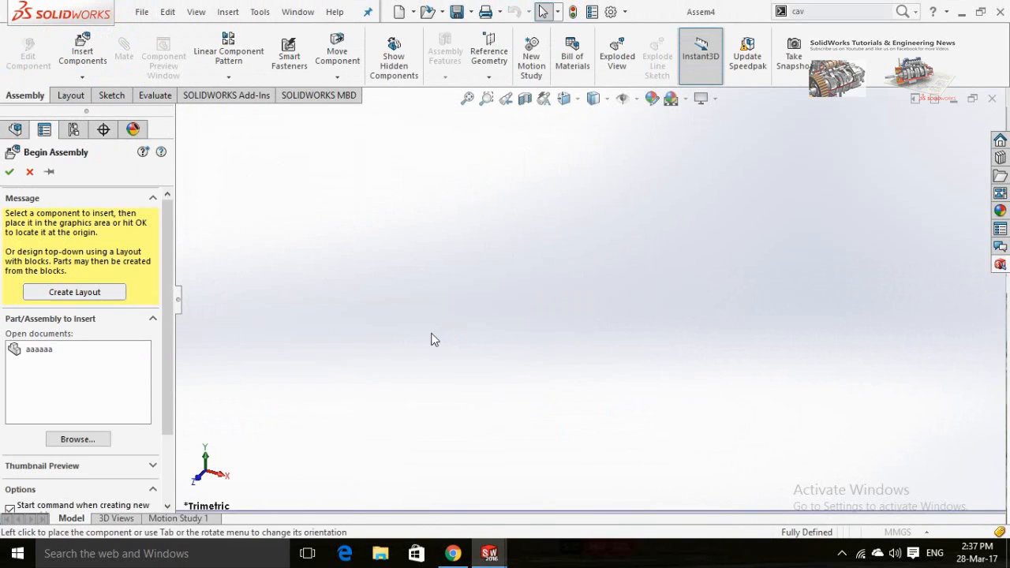
pyautogui.click(39, 349)
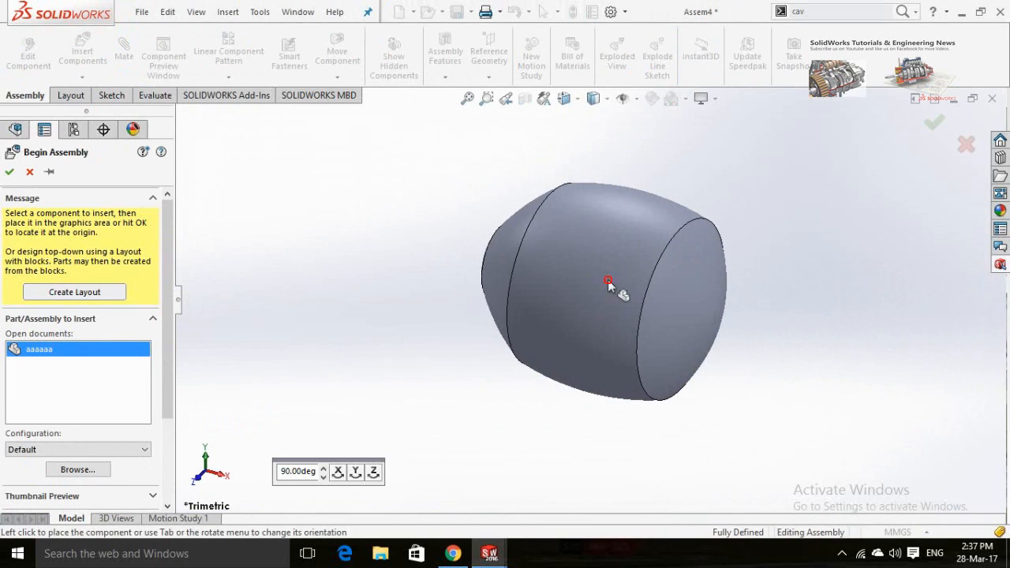
pyautogui.click(555, 324)
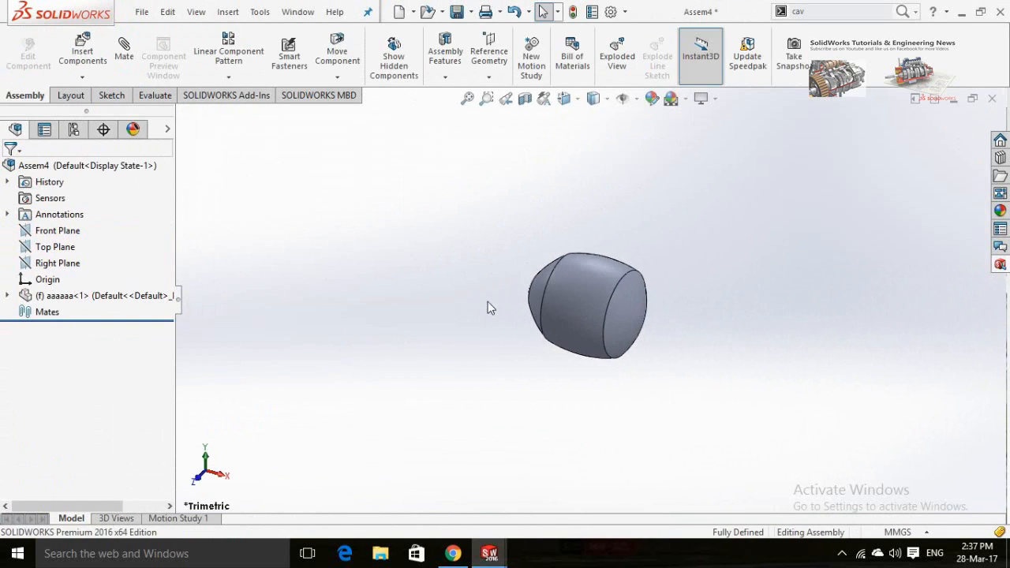
pyautogui.moveTo(488, 302); pyautogui.dragTo(536, 464, button='middle')
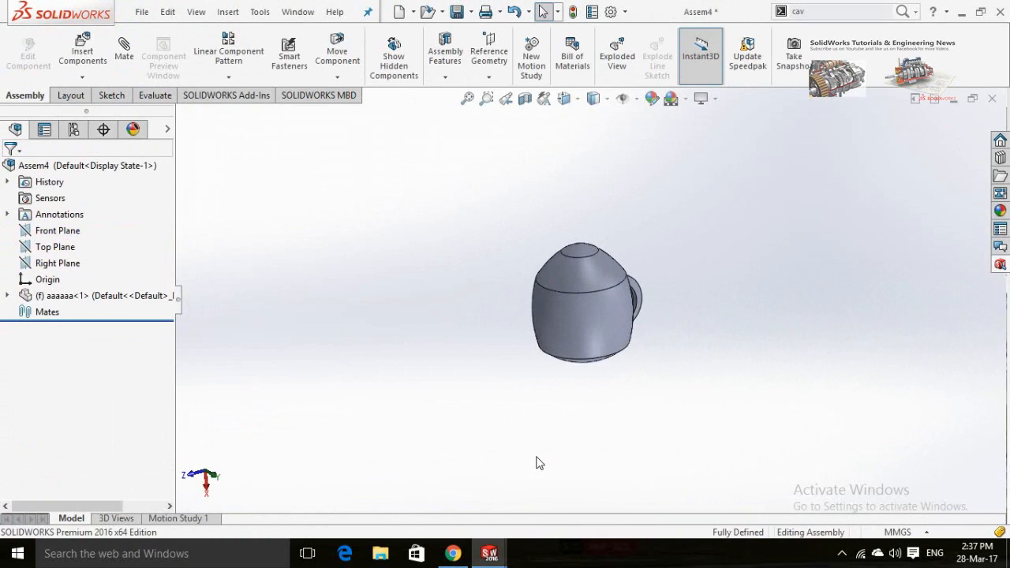
# Insert a new part into the assembly, positioned on the Top Plane of the aaaaaa component.
pyautogui.click(82, 76)
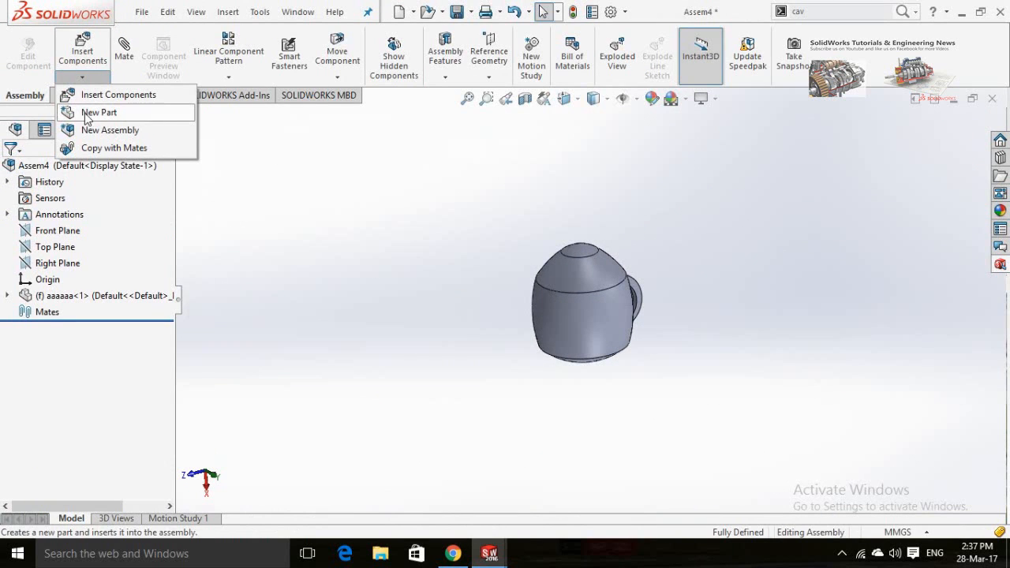
pyautogui.click(98, 113)
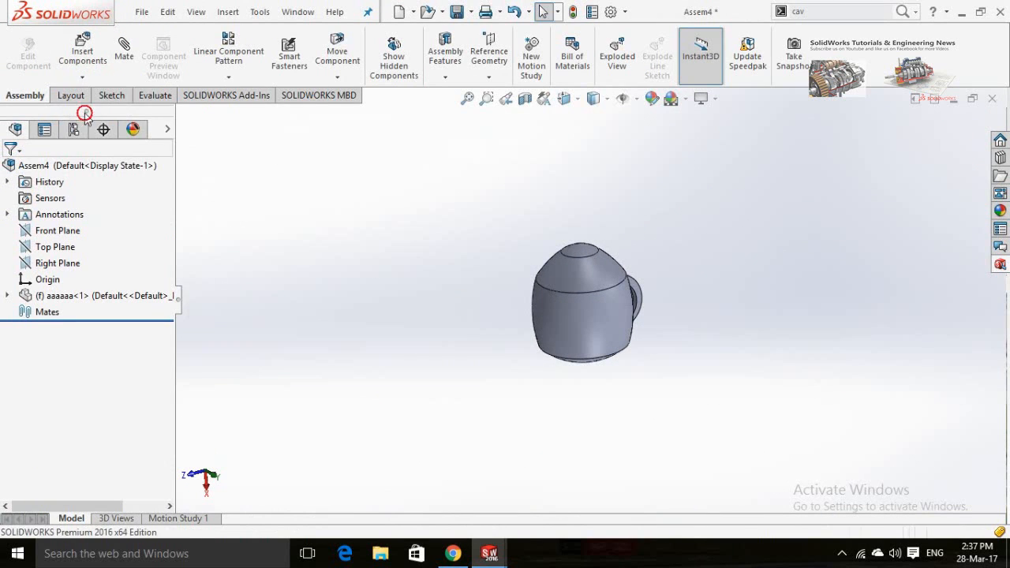
pyautogui.click(7, 297)
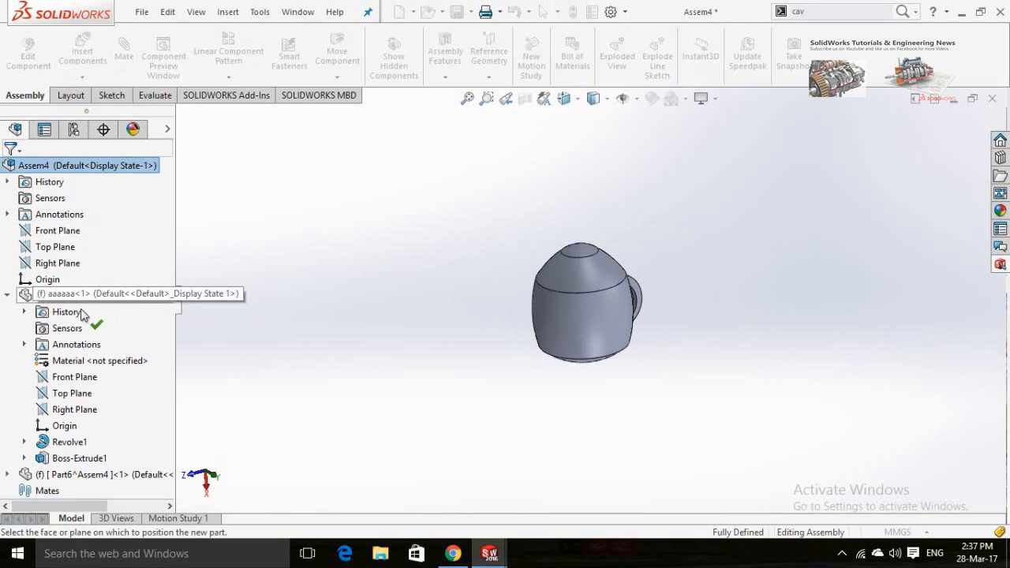
pyautogui.click(71, 396)
pyautogui.click(462, 347)
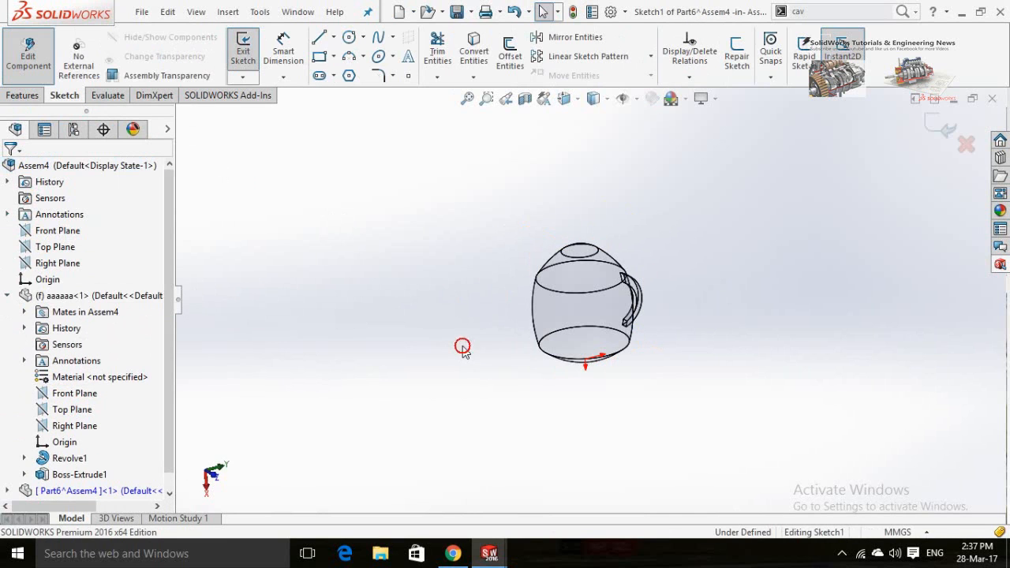
# Sketch a corner rectangle in the new part that fully surrounds the jug outline and its handle.
pyautogui.hotkey('ctrl', '8')
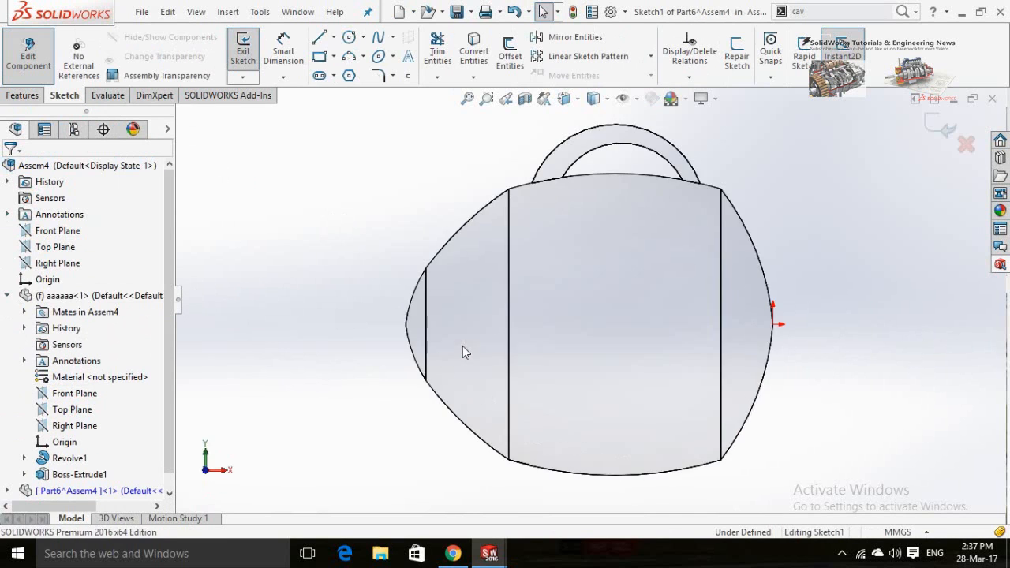
pyautogui.scroll(3, 462, 347)
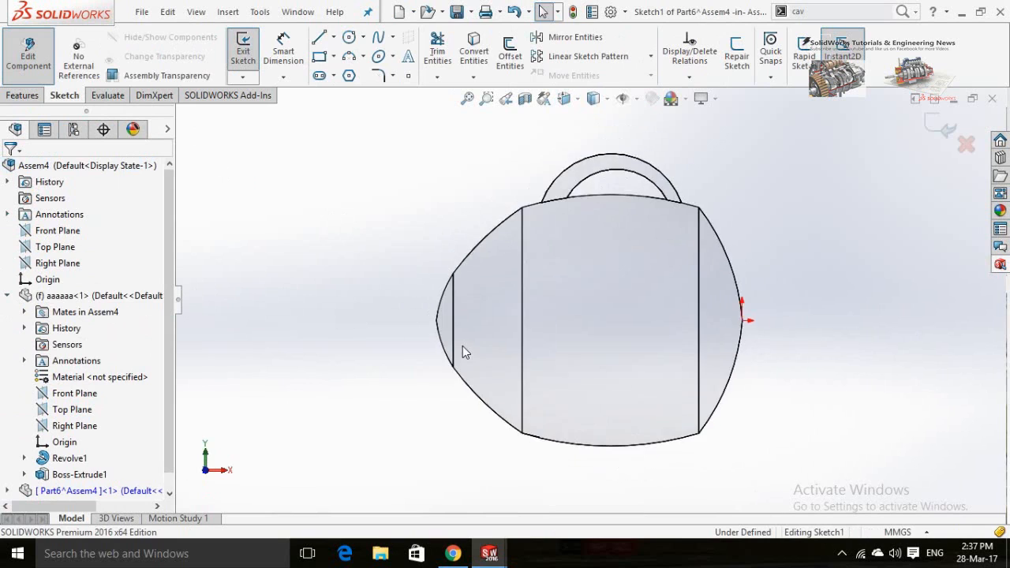
pyautogui.click(322, 58)
pyautogui.click(390, 160)
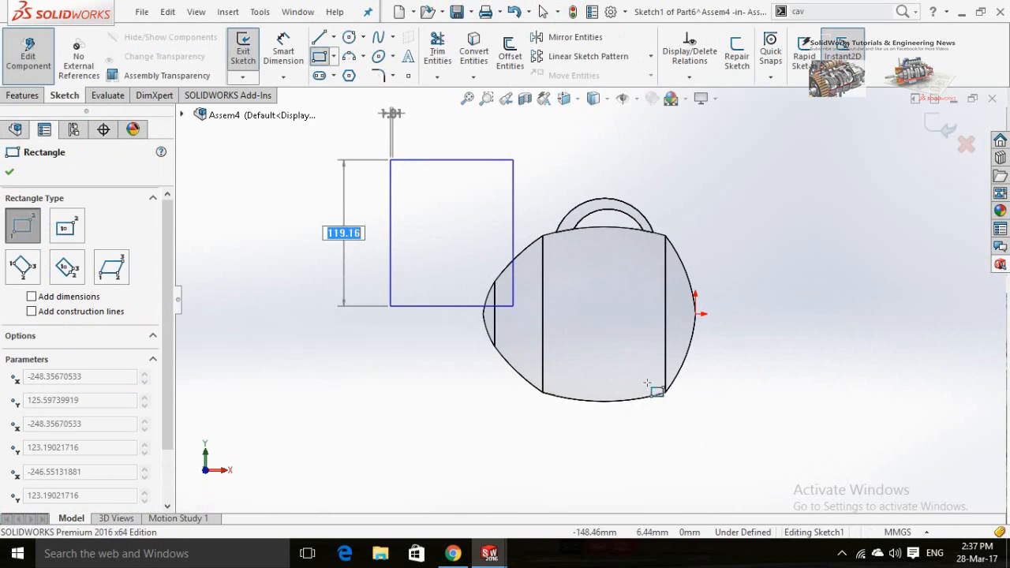
pyautogui.click(764, 438)
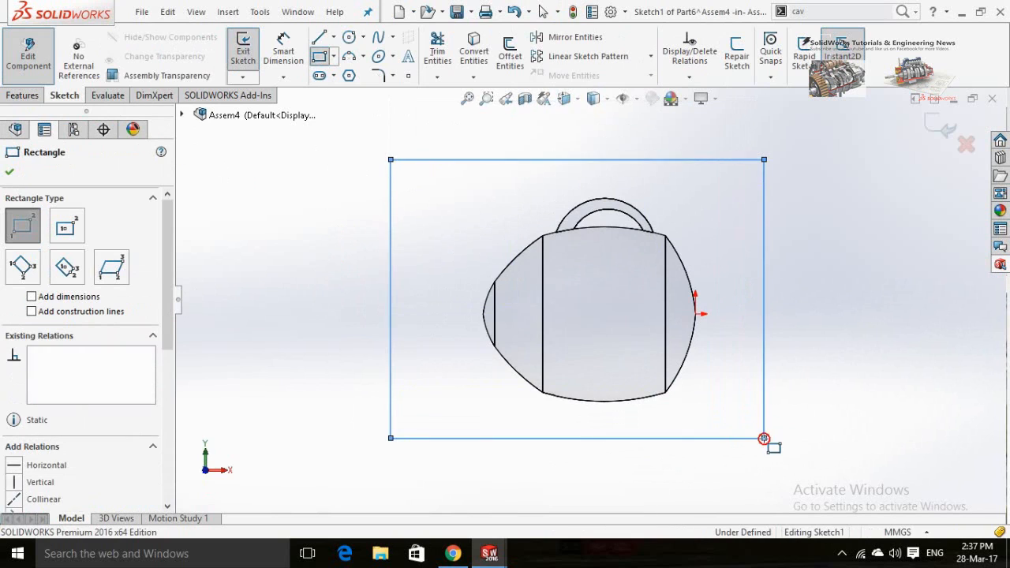
pyautogui.press('Escape')
# Extrude the rectangle as a blind boss 108 mm deep from the sketch plane to form the mold block.
pyautogui.click(22, 95)
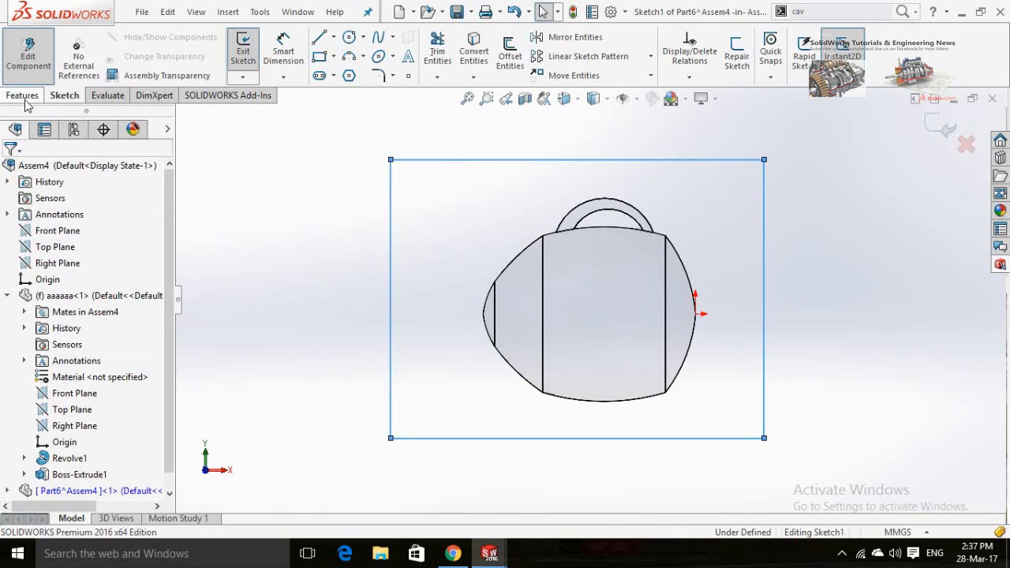
pyautogui.click(249, 55)
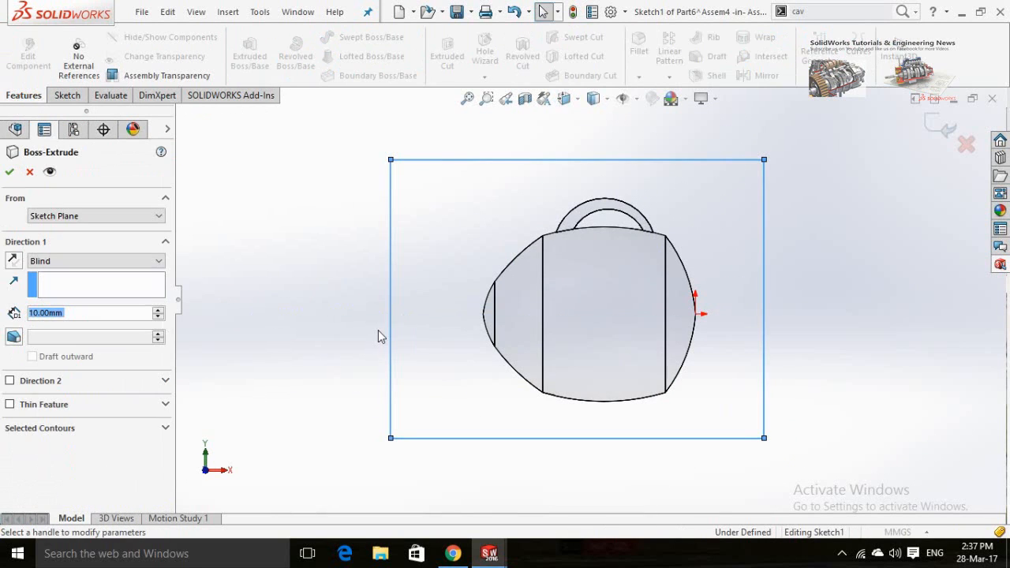
pyautogui.moveTo(378, 328); pyautogui.dragTo(499, 343, button='middle')
pyautogui.moveTo(607, 304); pyautogui.dragTo(662, 301)
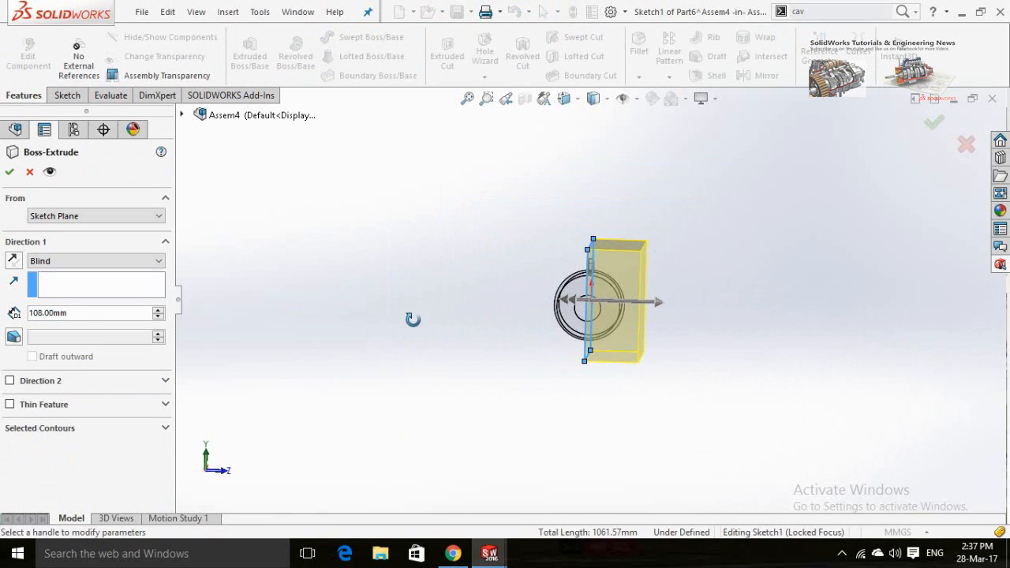
pyautogui.moveTo(413, 319); pyautogui.dragTo(427, 330, button='middle')
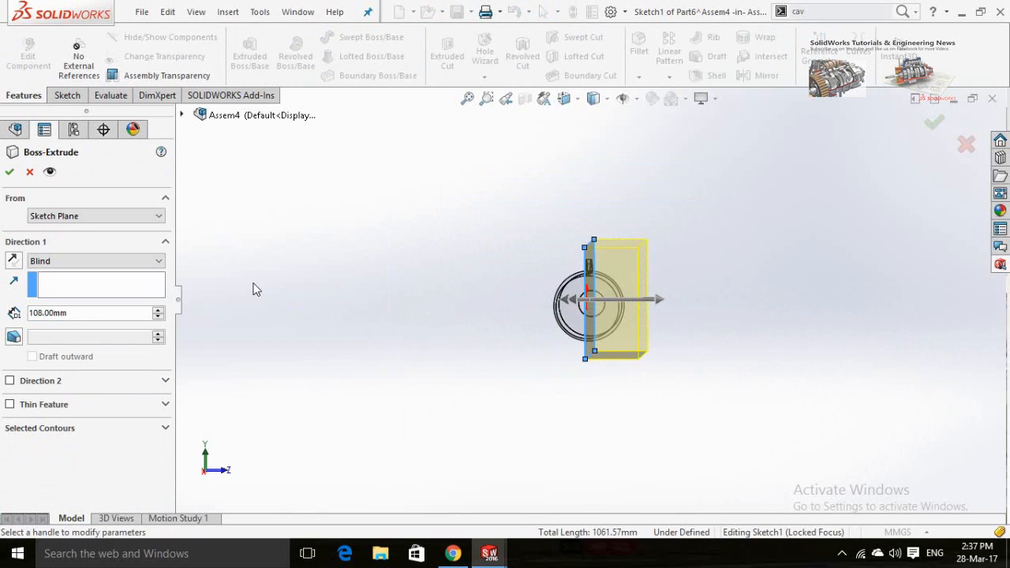
pyautogui.click(11, 171)
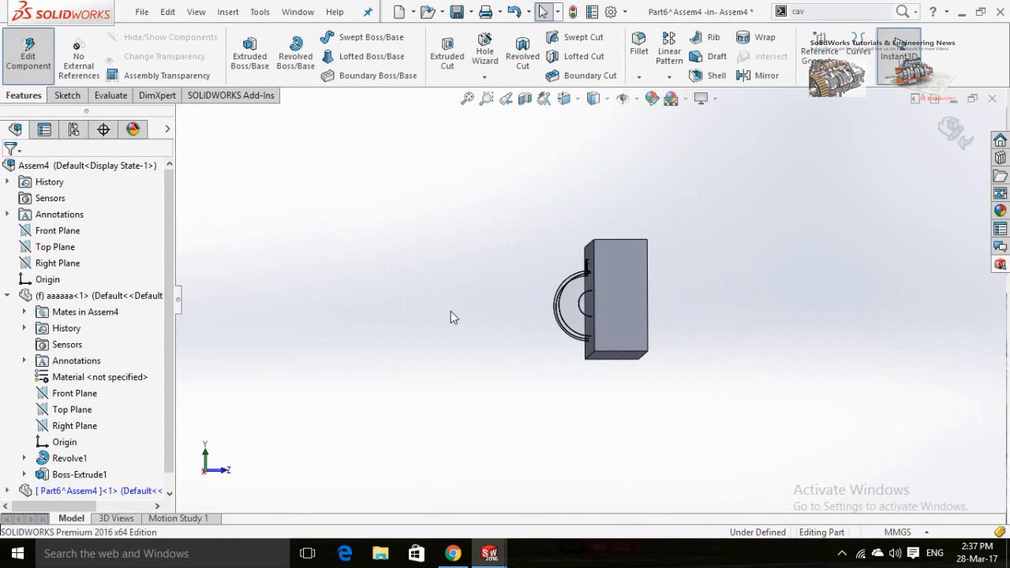
# Find the Cavity command and cut a cavity in the block from the aaaaaa component, with 0% uniform scaling about the component origins.
pyautogui.click(810, 12)
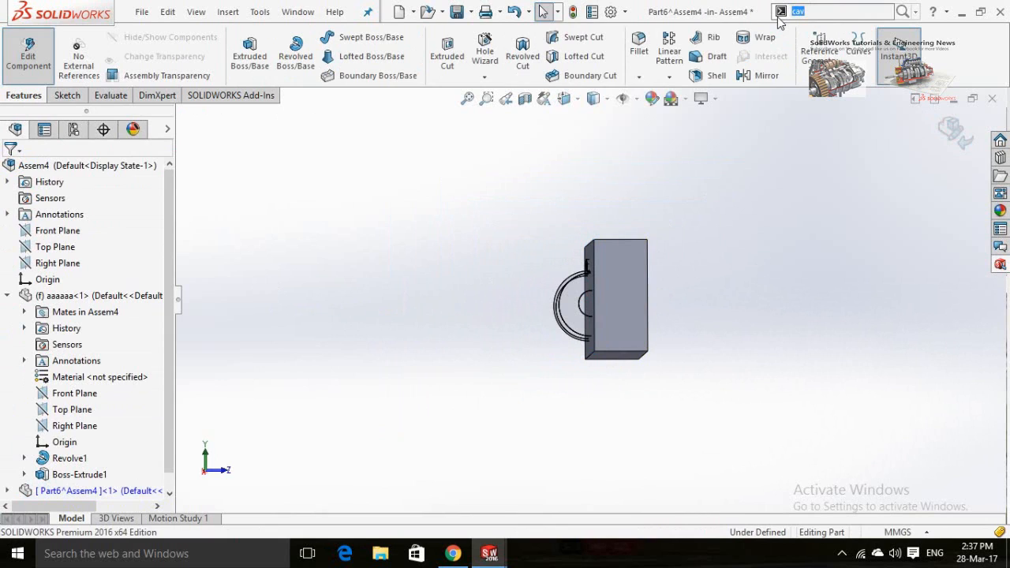
pyautogui.click(916, 12)
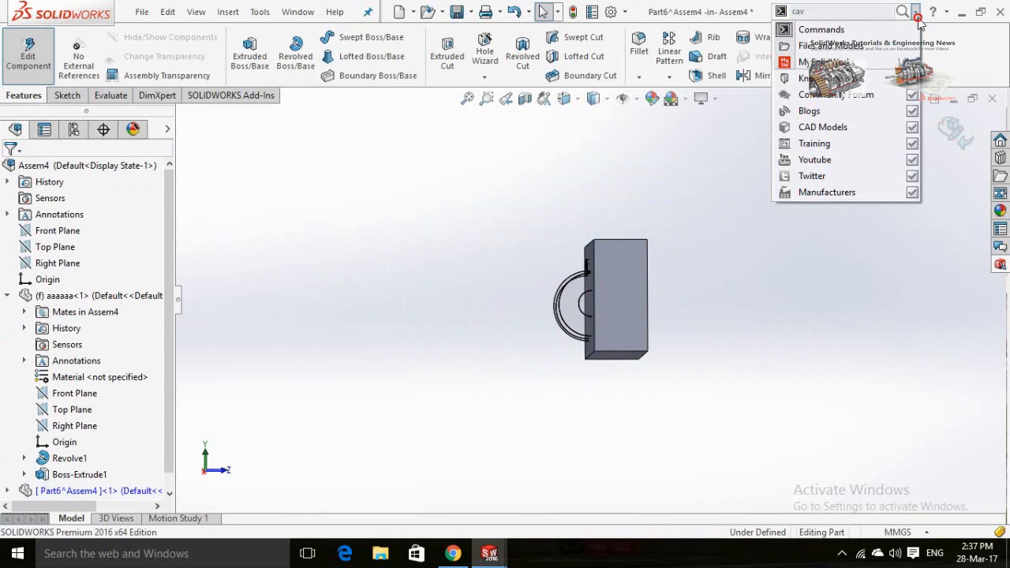
pyautogui.click(823, 11)
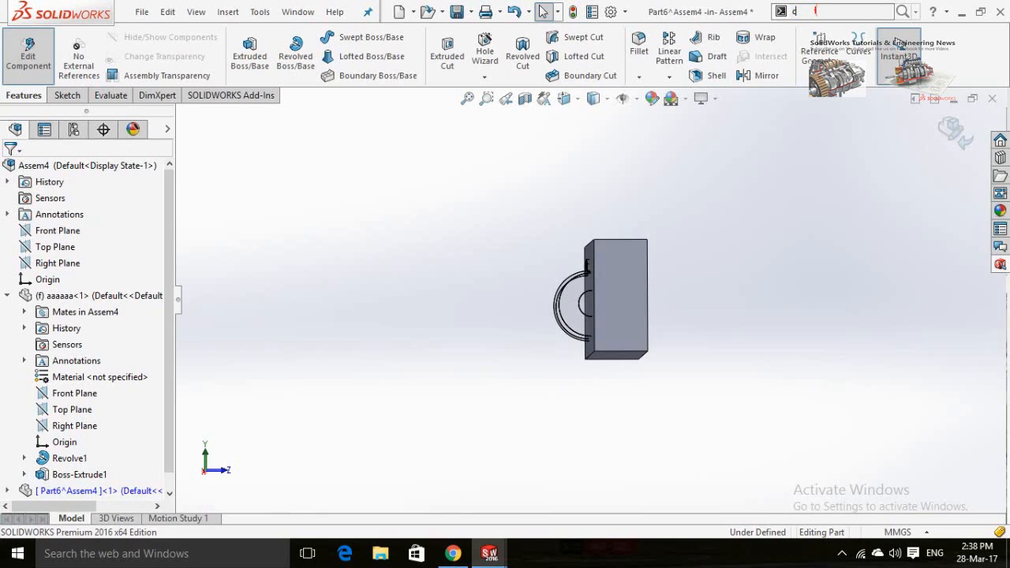
pyautogui.write('cav')
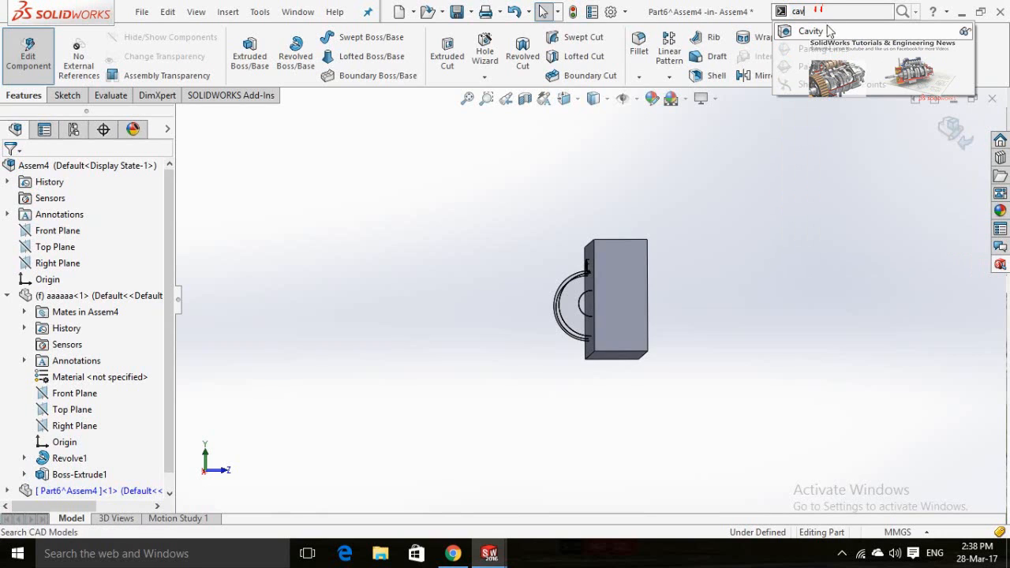
pyautogui.click(821, 31)
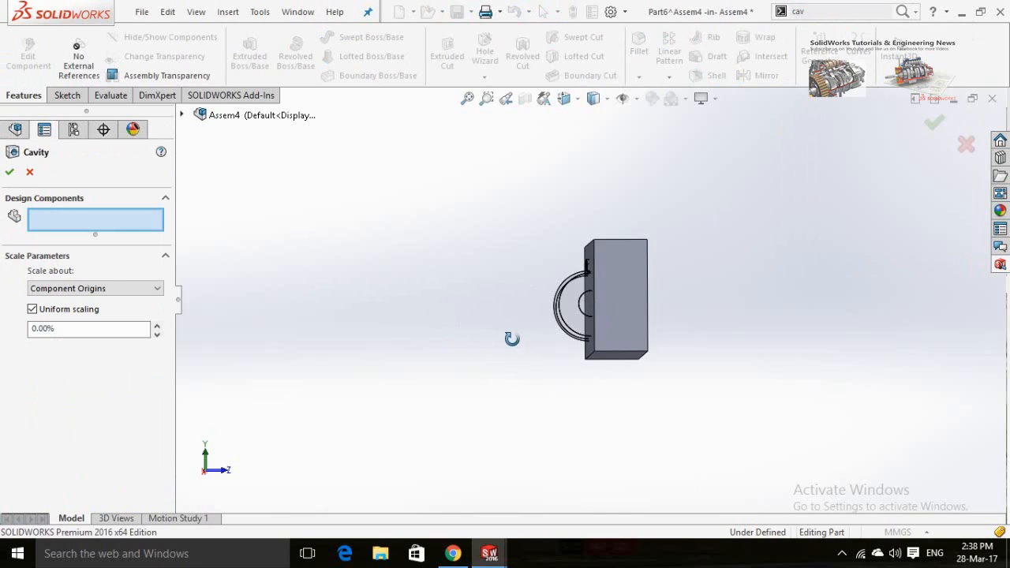
pyautogui.moveTo(512, 338); pyautogui.dragTo(570, 338, button='middle')
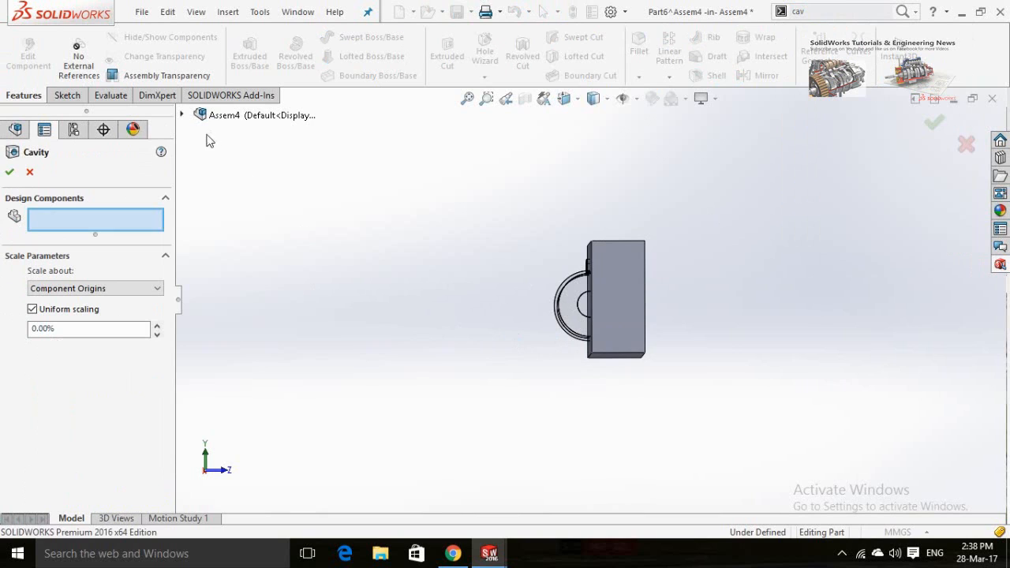
pyautogui.click(184, 115)
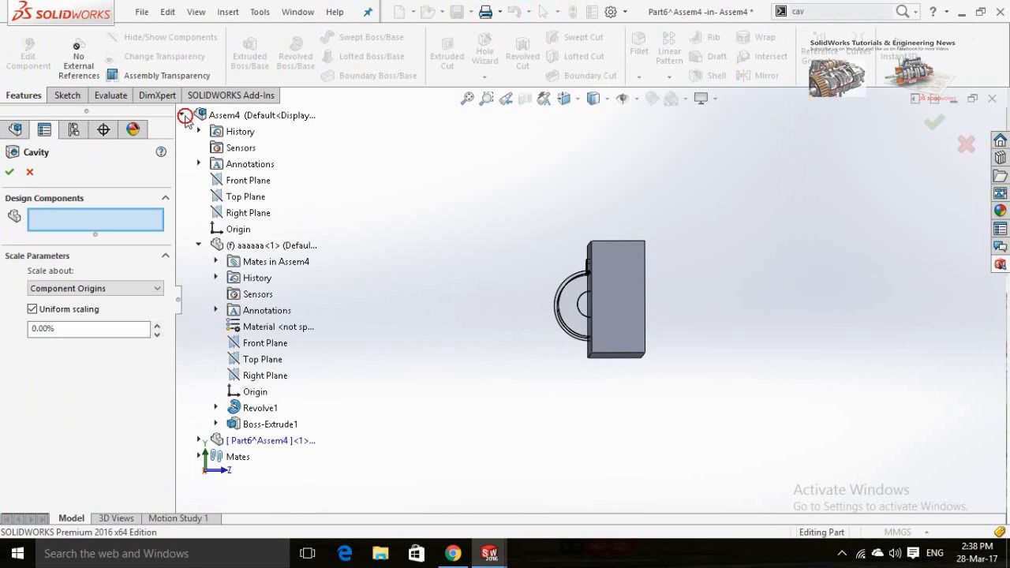
pyautogui.click(265, 246)
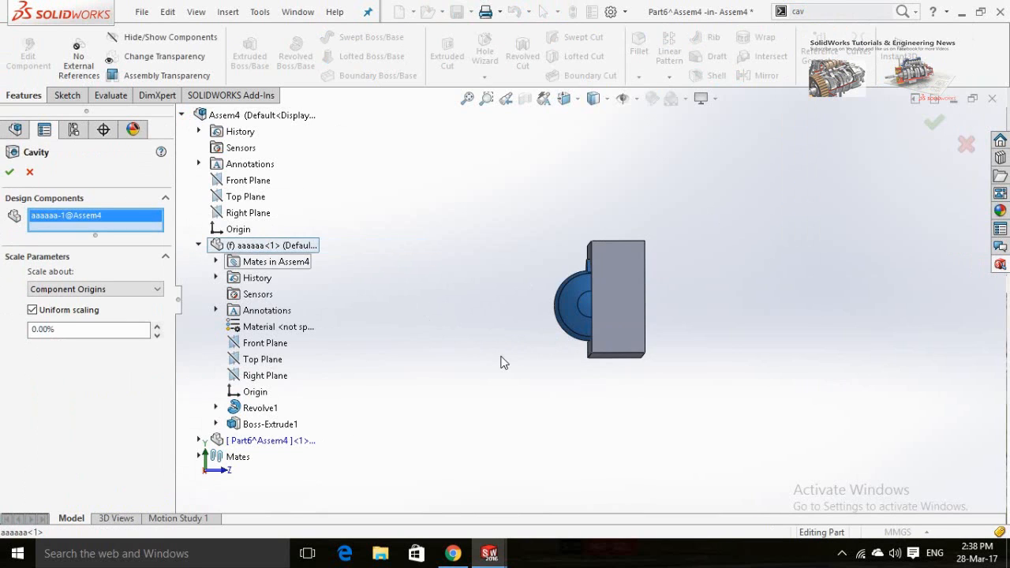
pyautogui.click(8, 173)
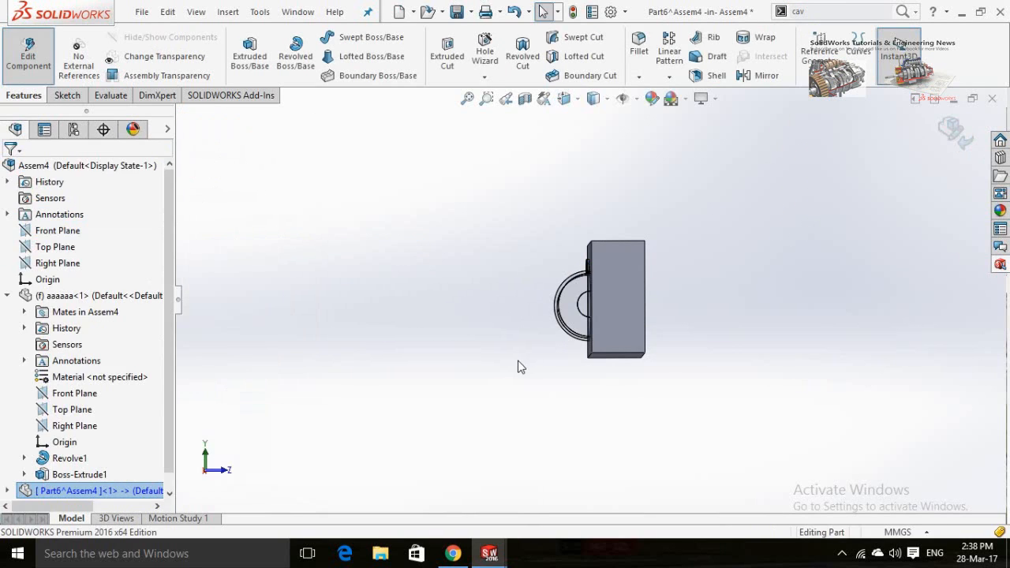
# Finish editing the block part and hide the jug component in the assembly to expose the cavity.
pyautogui.moveTo(517, 366); pyautogui.dragTo(922, 169, button='middle')
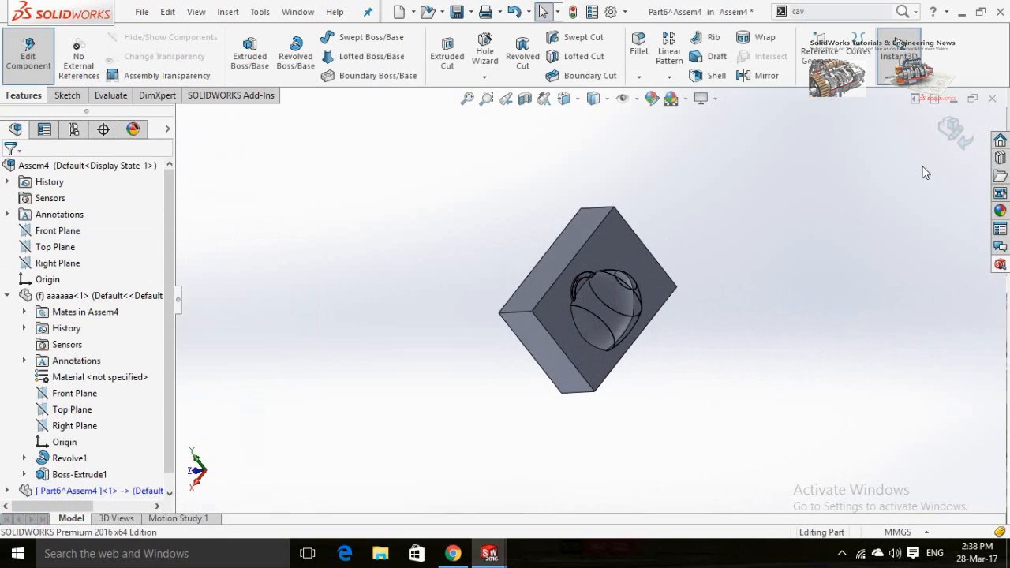
pyautogui.click(955, 131)
pyautogui.moveTo(696, 362); pyautogui.dragTo(631, 301, button='middle')
pyautogui.click(631, 302)
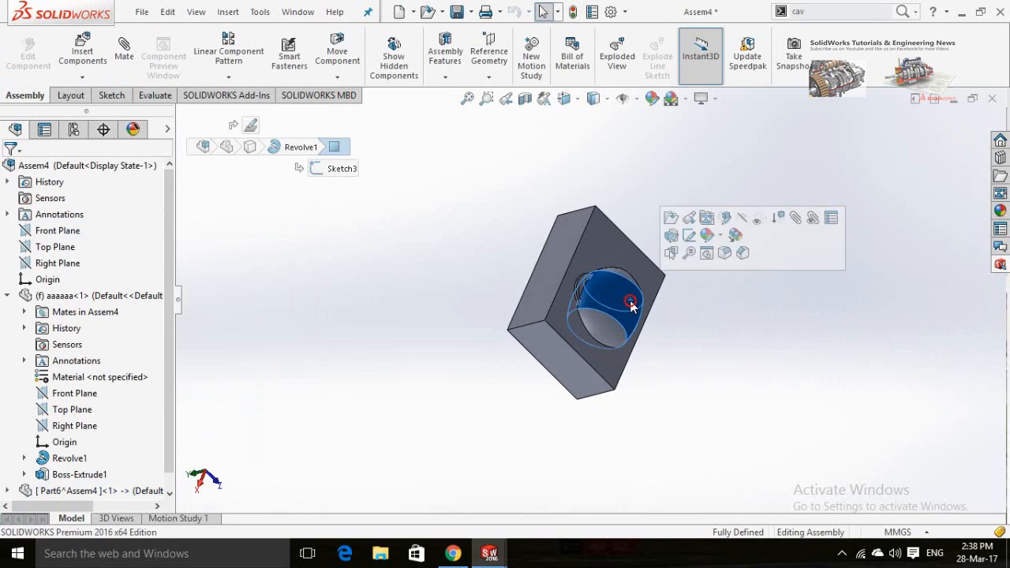
pyautogui.click(756, 221)
pyautogui.moveTo(661, 434); pyautogui.dragTo(704, 412, button='middle')
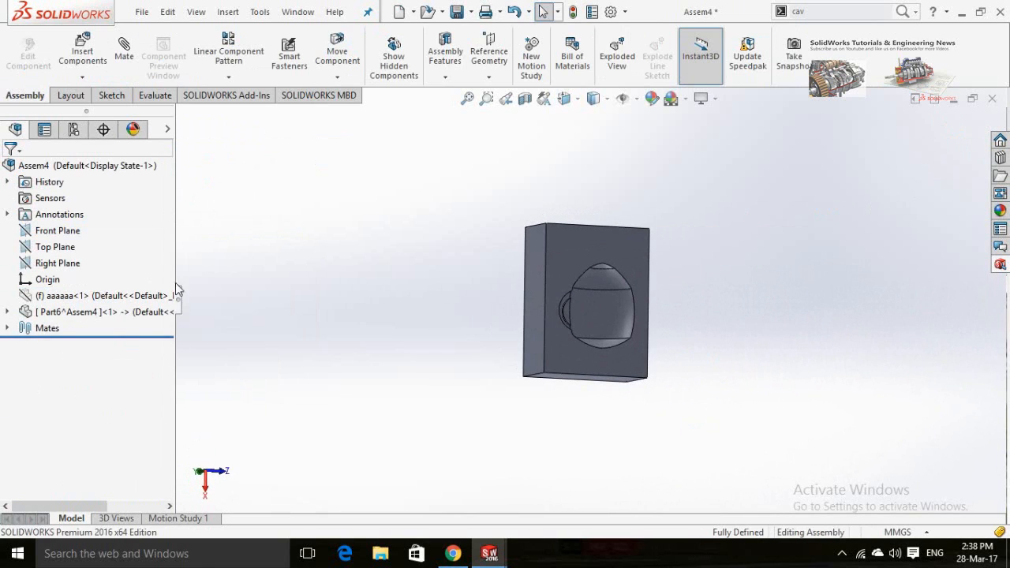
# Show the hidden aaaaaa component again.
pyautogui.click(60, 296)
pyautogui.click(135, 256)
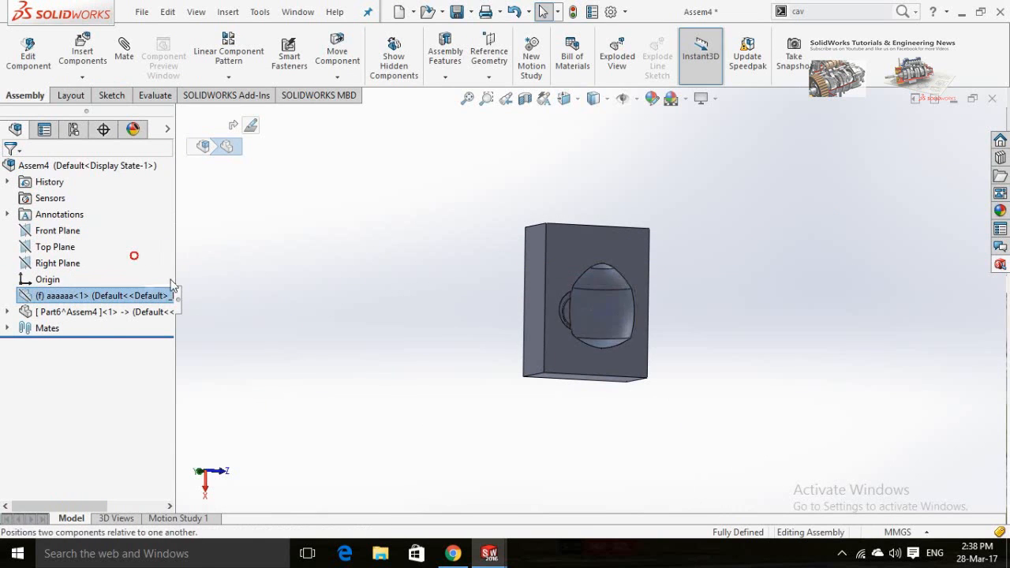
# Insert a new part on the mold block's cavity-side face and convert that face's outer edges into the new part's sketch.
pyautogui.click(370, 393)
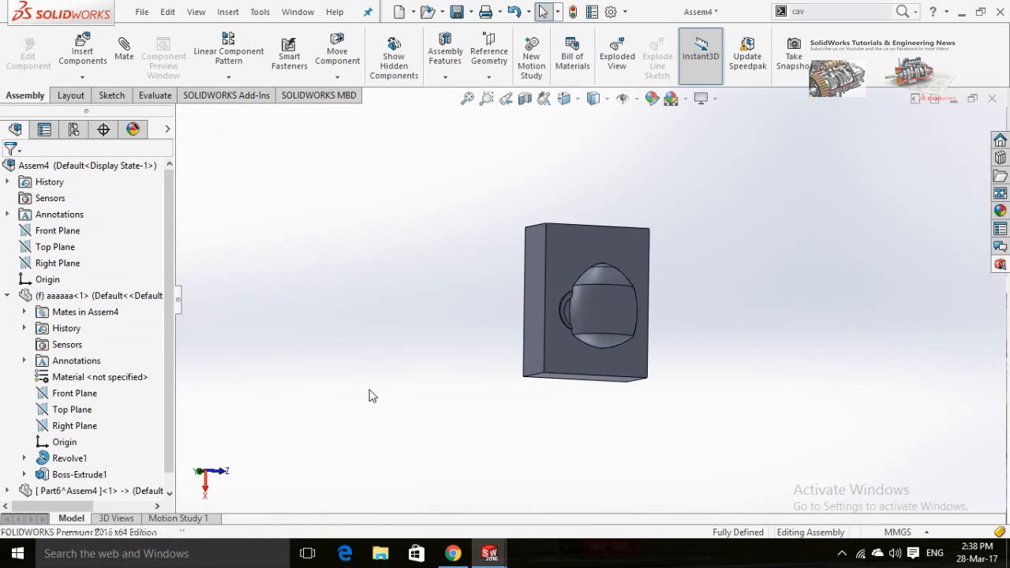
pyautogui.click(82, 76)
pyautogui.click(98, 113)
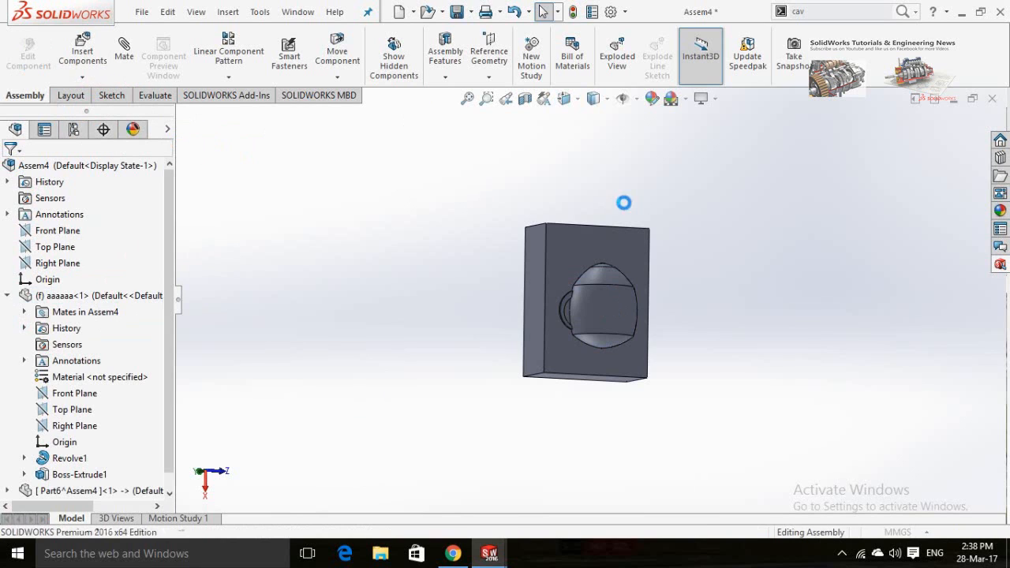
pyautogui.click(563, 249)
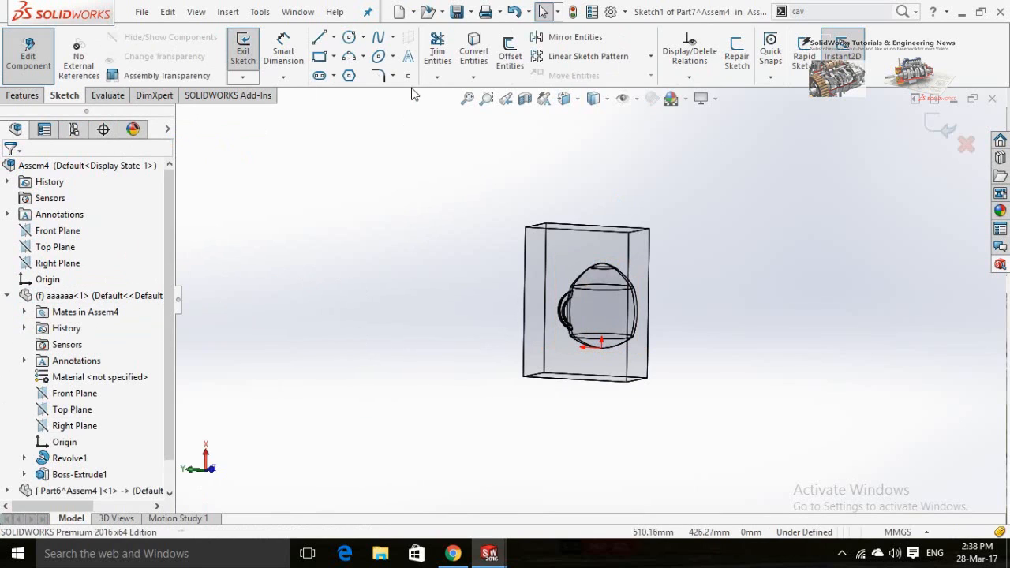
pyautogui.click(581, 248)
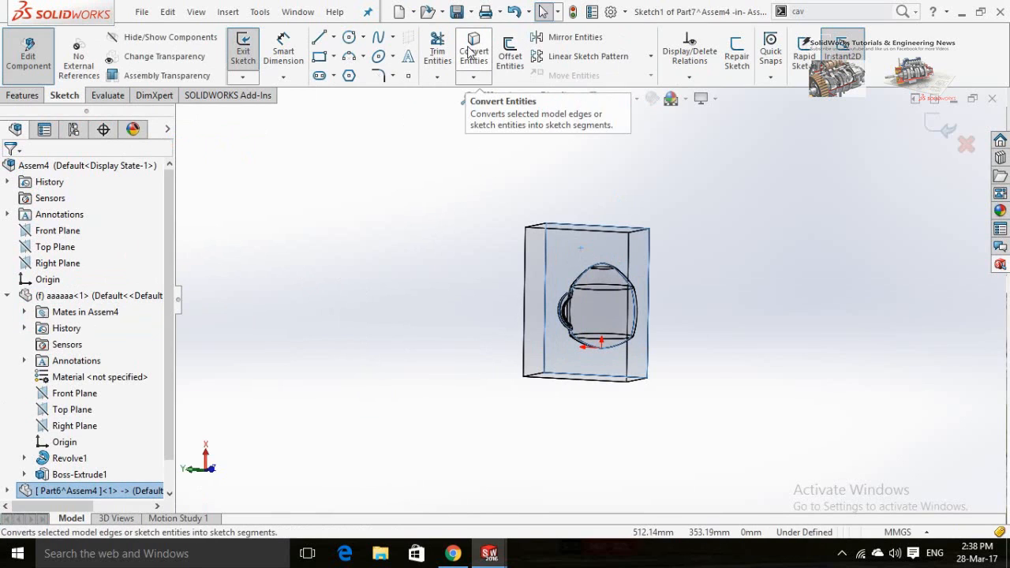
pyautogui.click(472, 52)
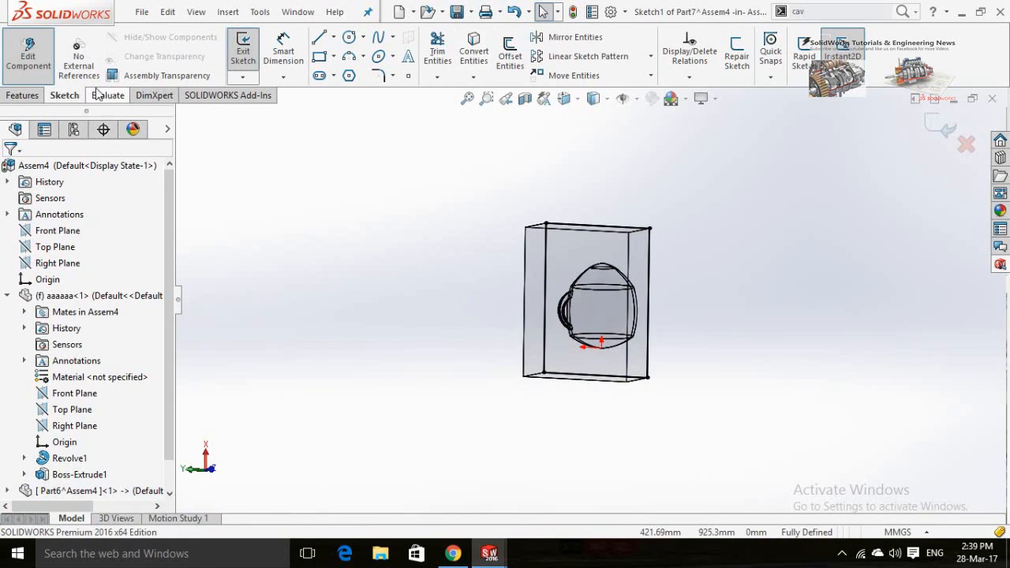
# Extrude the converted outline as a blind boss 108 mm deep from the sketch plane, away from the first block.
pyautogui.click(18, 98)
pyautogui.click(257, 69)
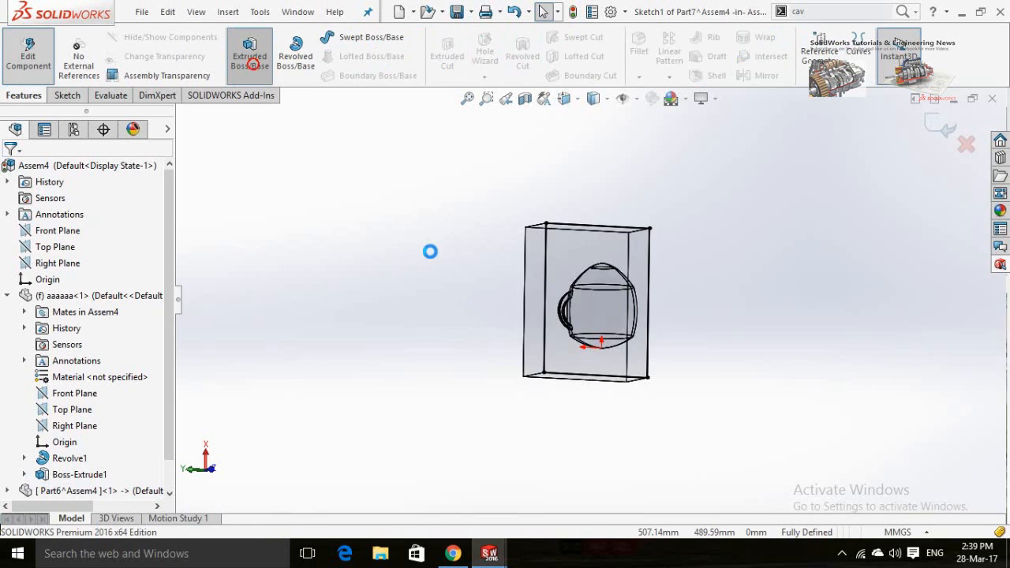
pyautogui.moveTo(428, 277); pyautogui.dragTo(481, 281, button='middle')
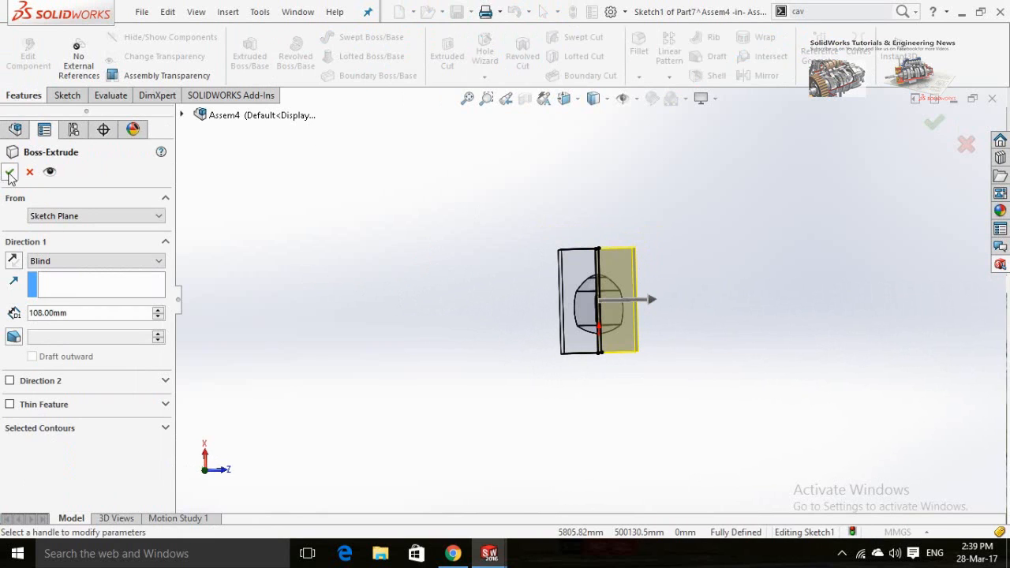
pyautogui.click(496, 389)
# Cut a cavity in the second block from the aaaaaa component, with 0% uniform scaling about component origins, and finish editing the part.
pyautogui.click(813, 11)
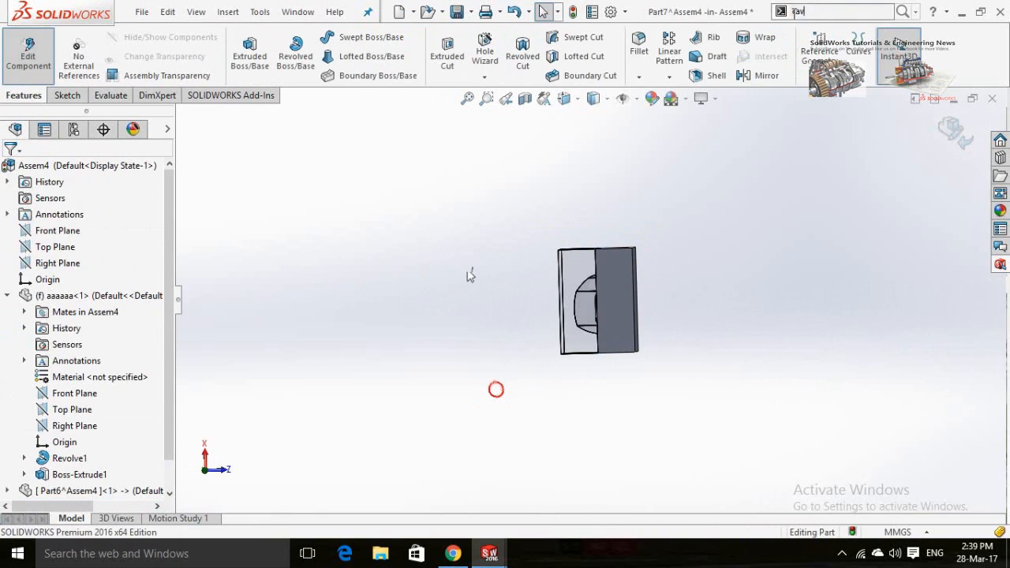
pyautogui.write('cav')
pyautogui.click(821, 32)
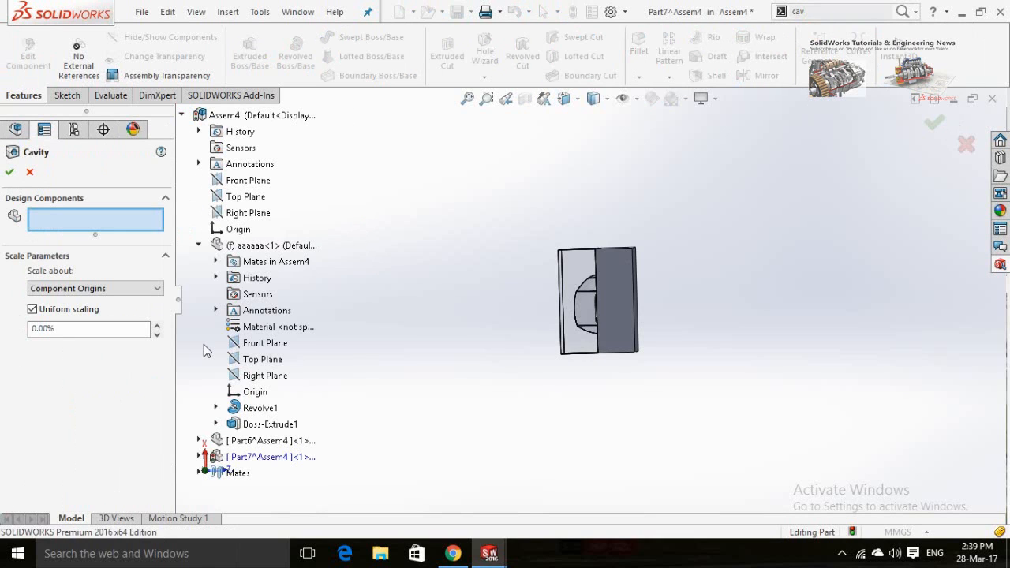
pyautogui.click(254, 250)
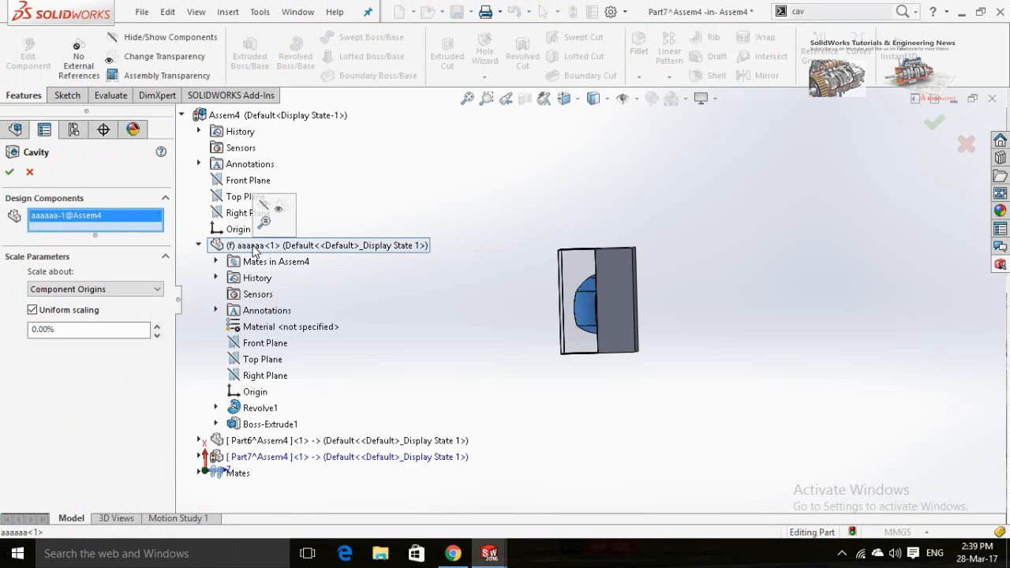
pyautogui.click(7, 175)
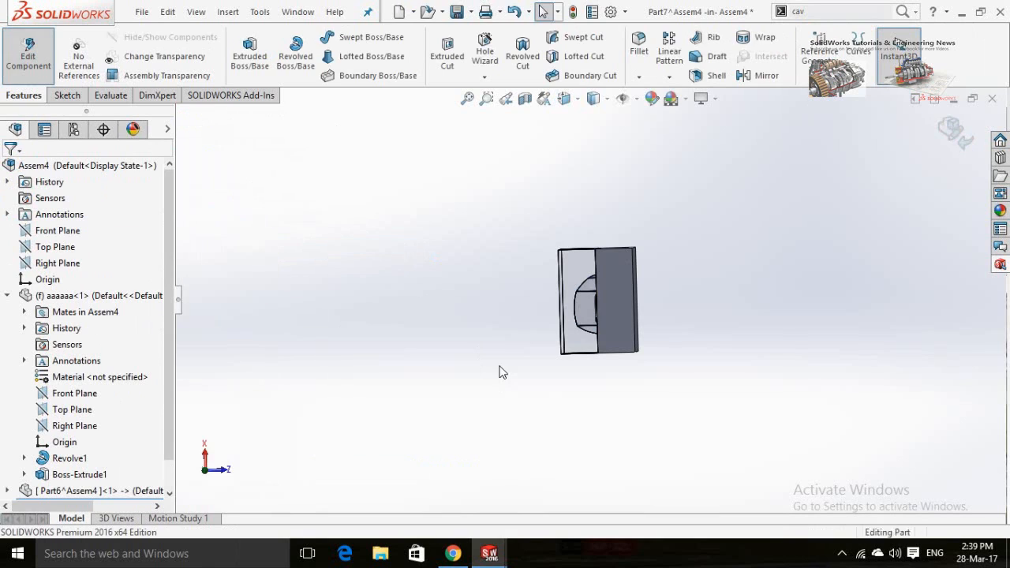
pyautogui.click(957, 132)
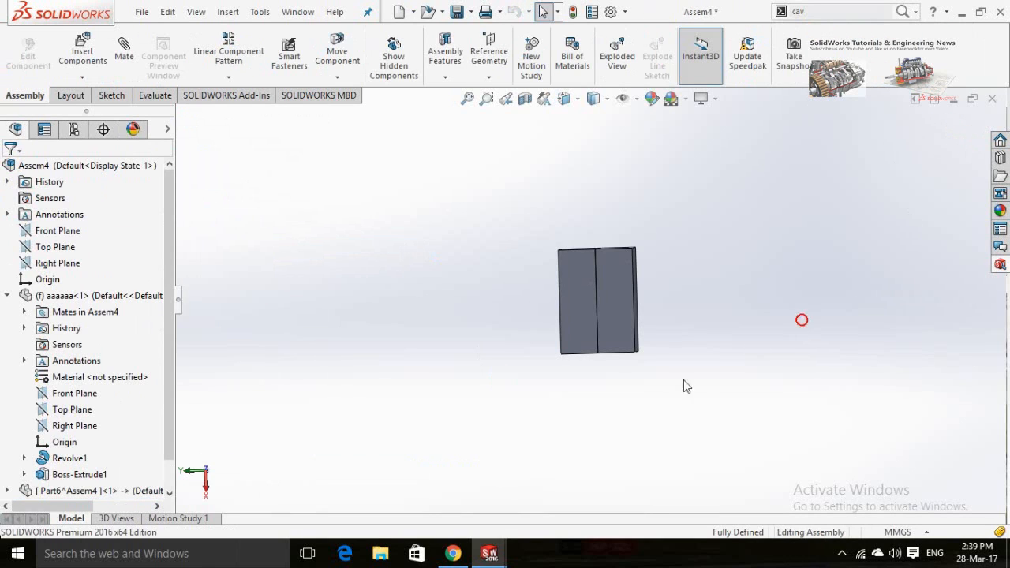
# Create a new exploded view for the Default configuration and move the first mold block straight away from the jug.
pyautogui.moveTo(388, 404); pyautogui.dragTo(431, 338, button='middle')
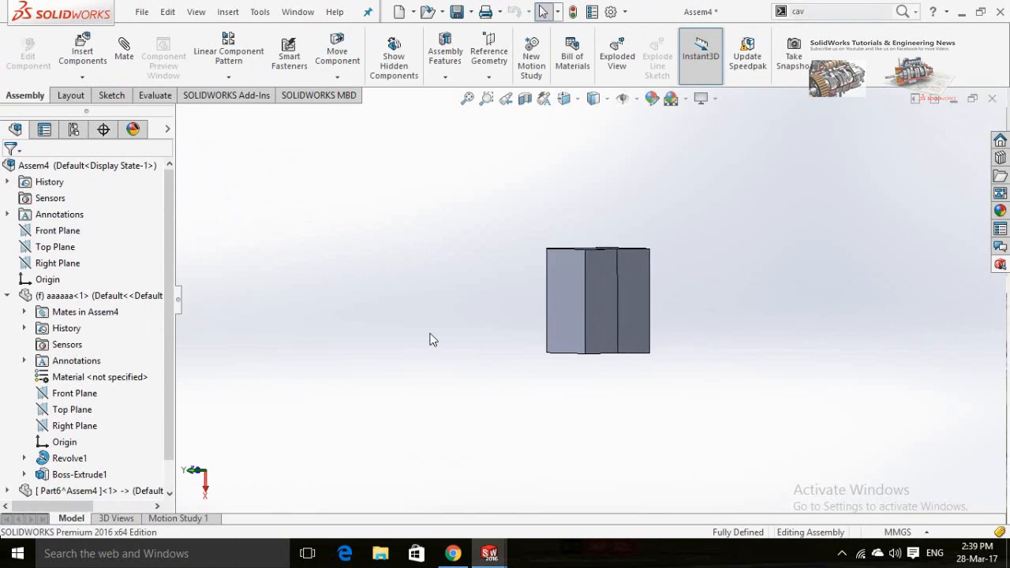
pyautogui.click(74, 130)
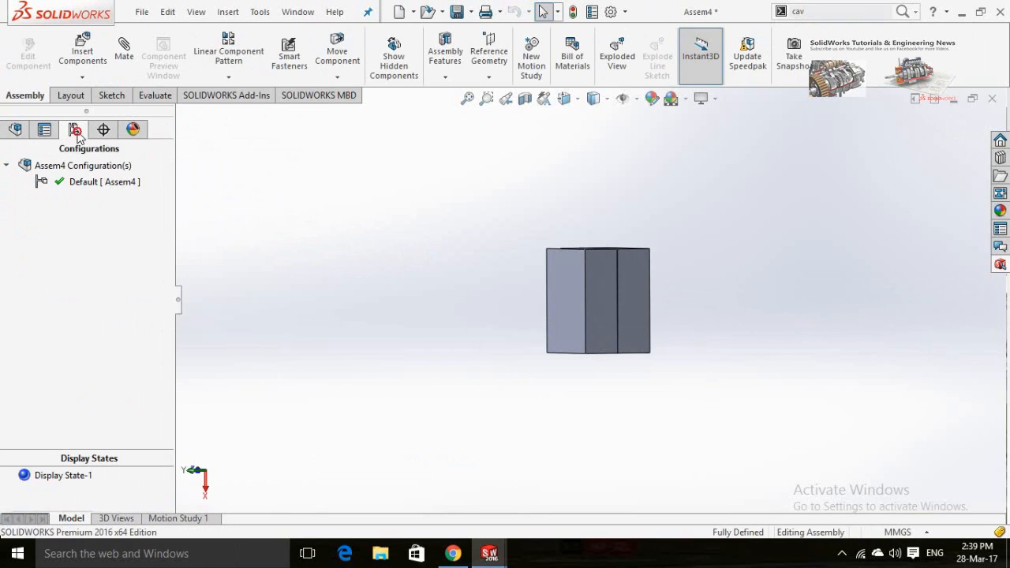
pyautogui.rightClick(41, 183)
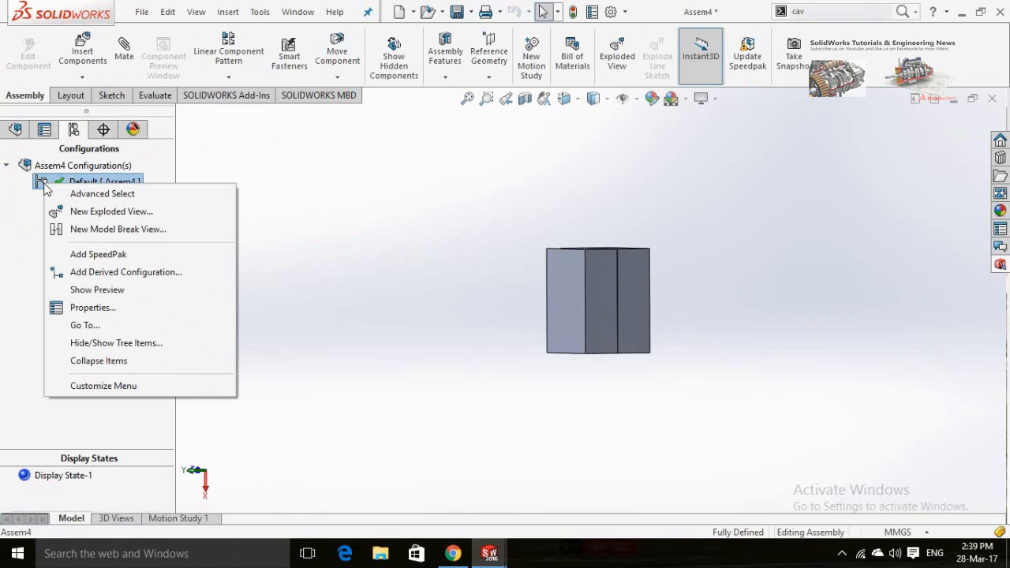
pyautogui.click(103, 213)
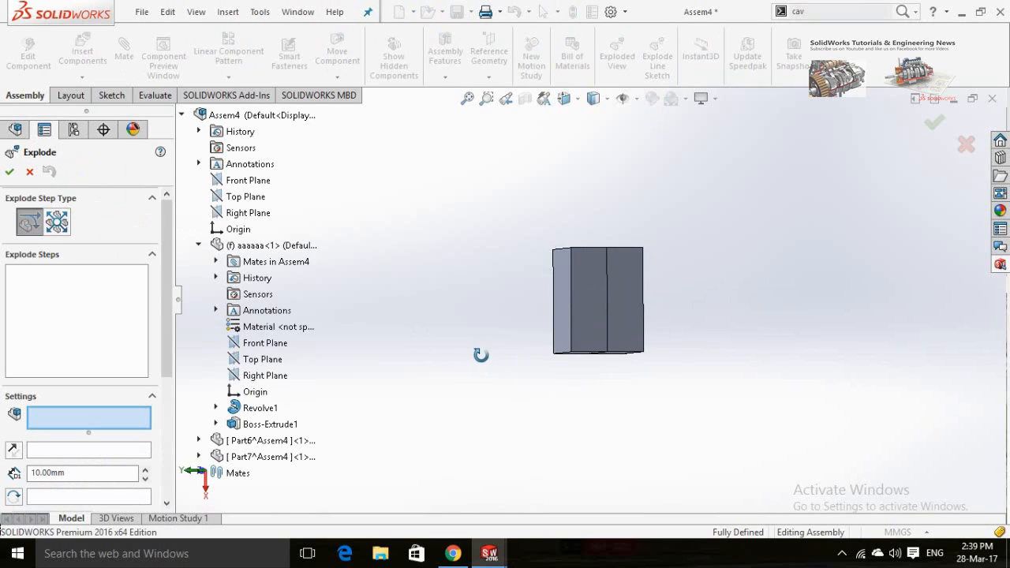
pyautogui.click(567, 316)
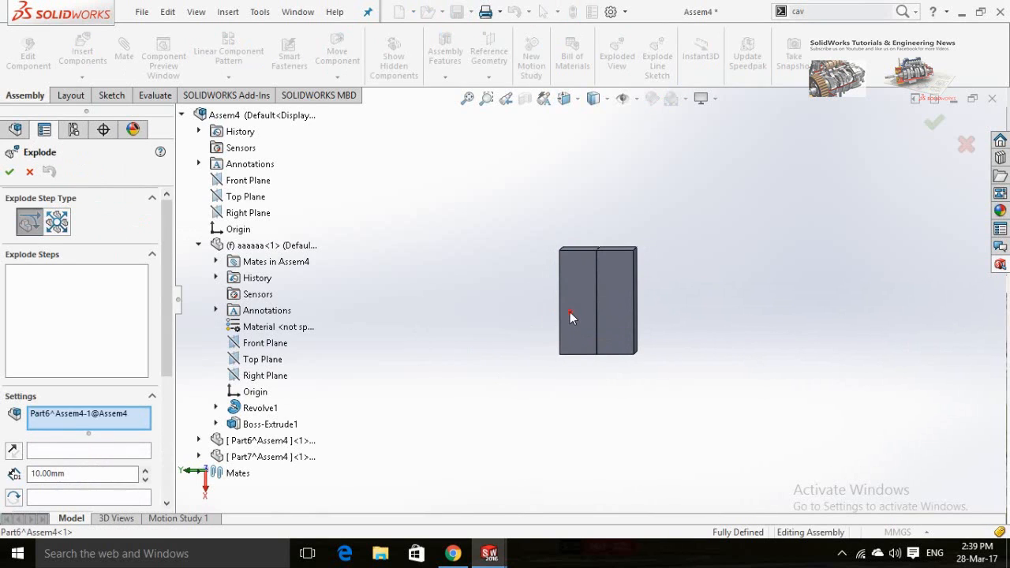
pyautogui.moveTo(456, 305); pyautogui.dragTo(388, 310)
pyautogui.click(569, 447)
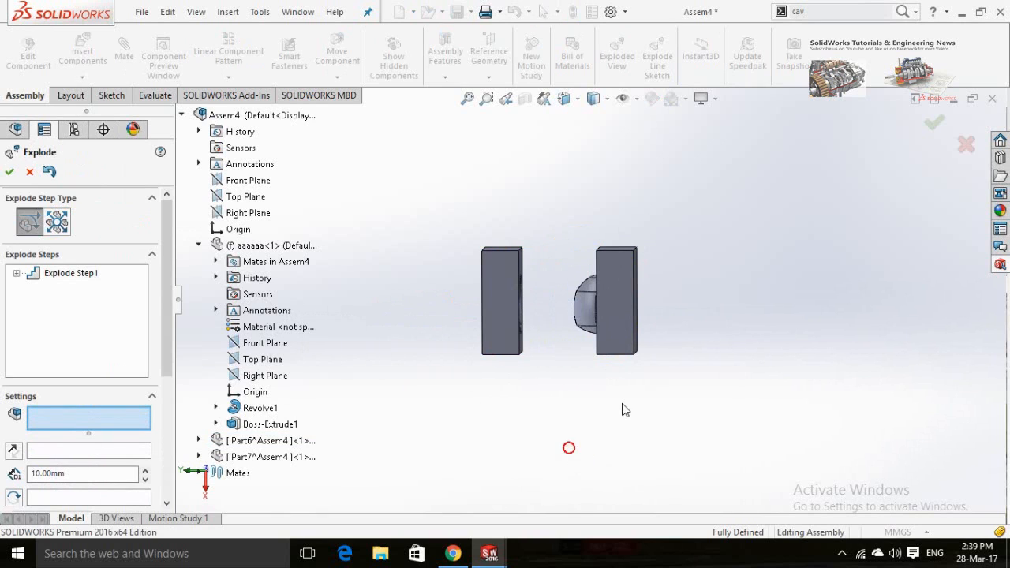
# Add an explode step moving the second mold block off the jug in the opposite direction, and accept the exploded view.
pyautogui.click(621, 335)
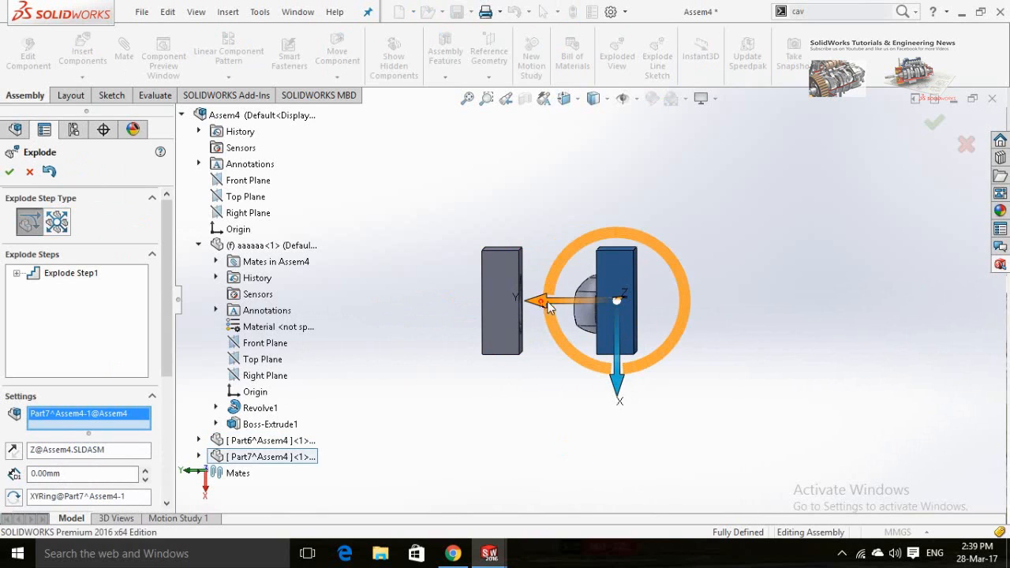
pyautogui.moveTo(550, 306); pyautogui.dragTo(715, 311)
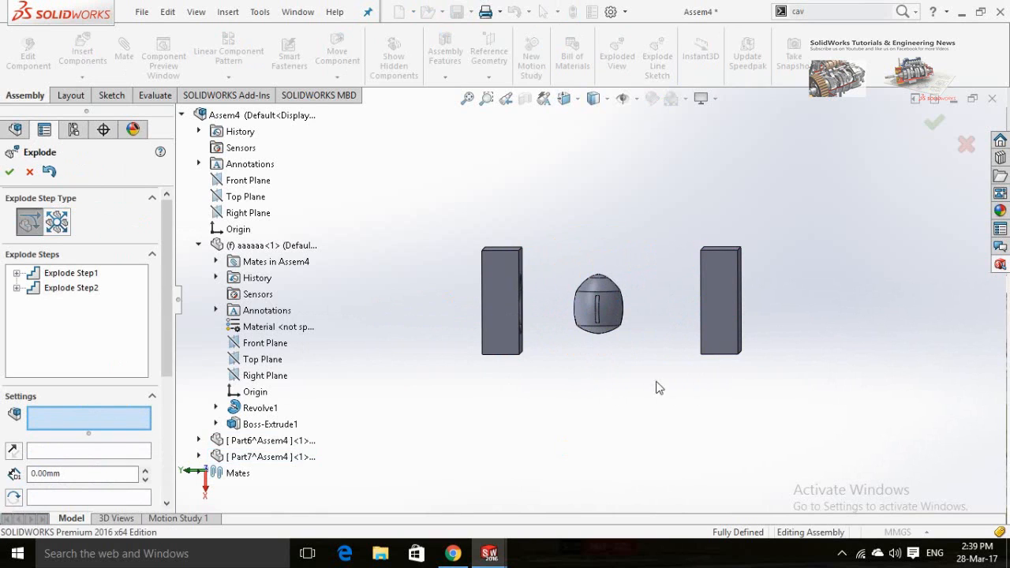
pyautogui.click(9, 173)
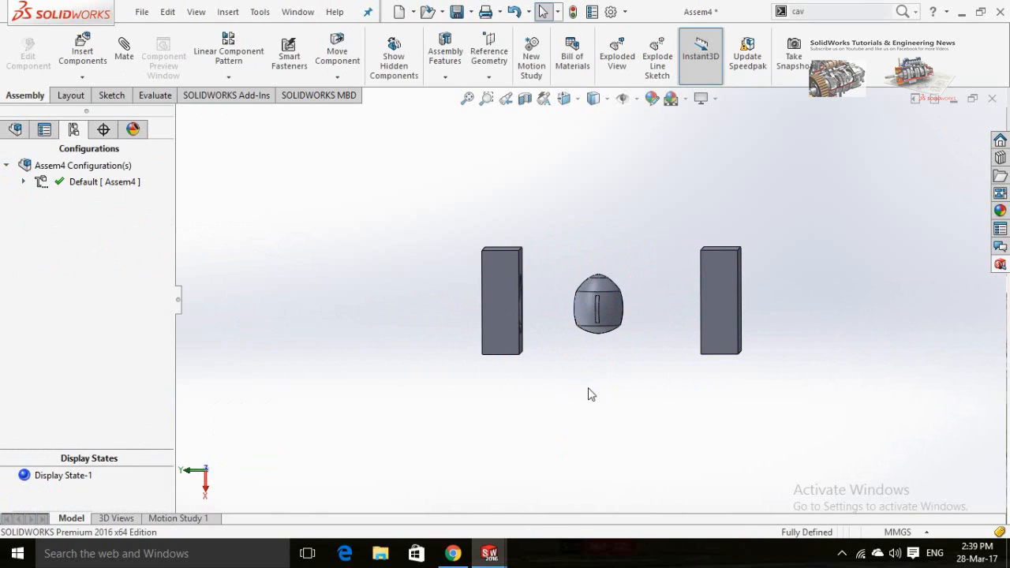
# Collapse the exploded view of the Default configuration to bring the two mold halves back together around the jug.
pyautogui.moveTo(636, 395); pyautogui.dragTo(581, 401, button='middle')
pyautogui.scroll(-1, 593, 289)
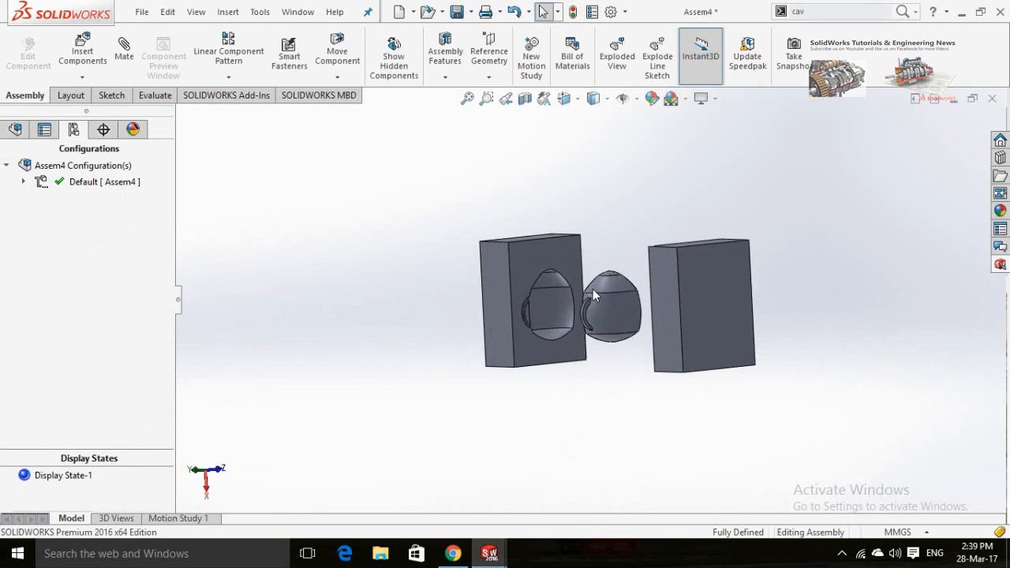
pyautogui.scroll(-4, 593, 289)
pyautogui.moveTo(599, 460); pyautogui.dragTo(723, 471, button='middle')
pyautogui.scroll(4, 726, 475)
pyautogui.moveTo(723, 431); pyautogui.dragTo(731, 453, button='middle')
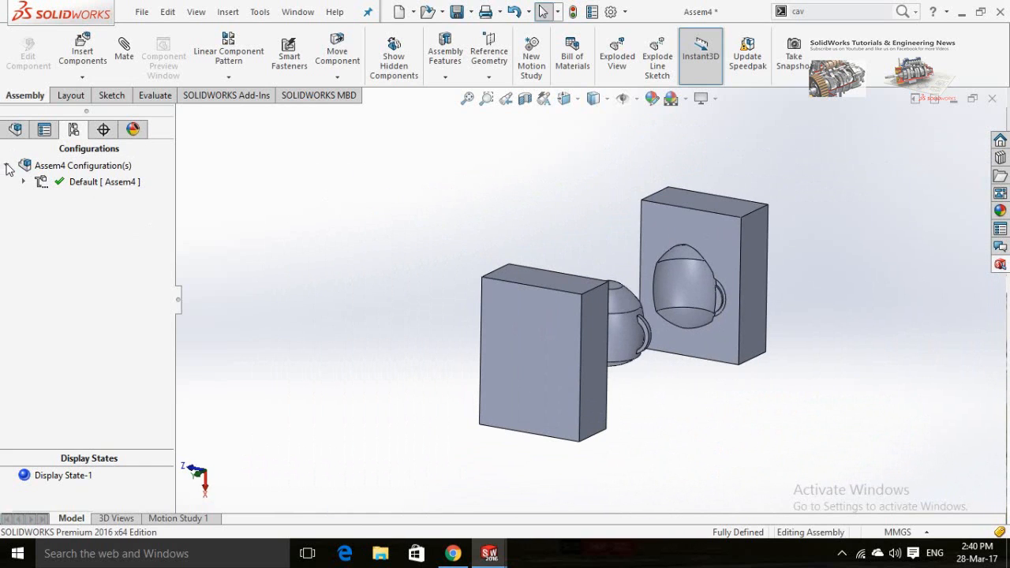
pyautogui.click(15, 130)
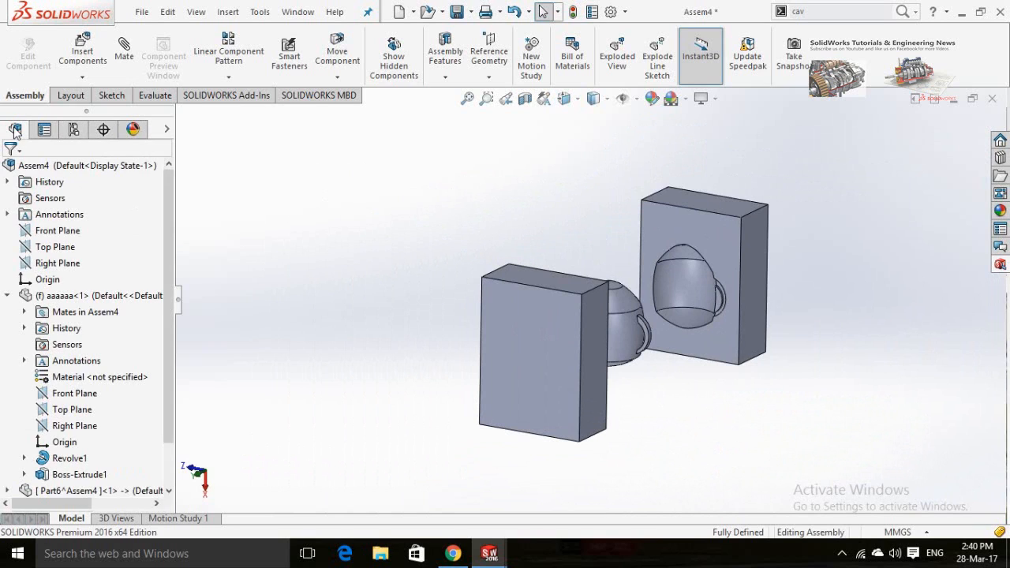
pyautogui.click(72, 130)
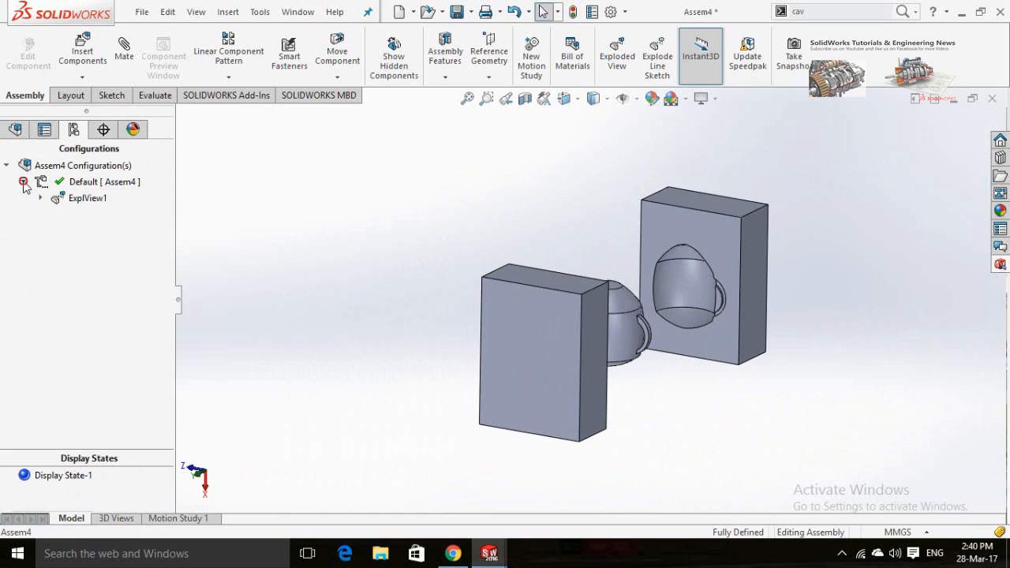
pyautogui.doubleClick(75, 199)
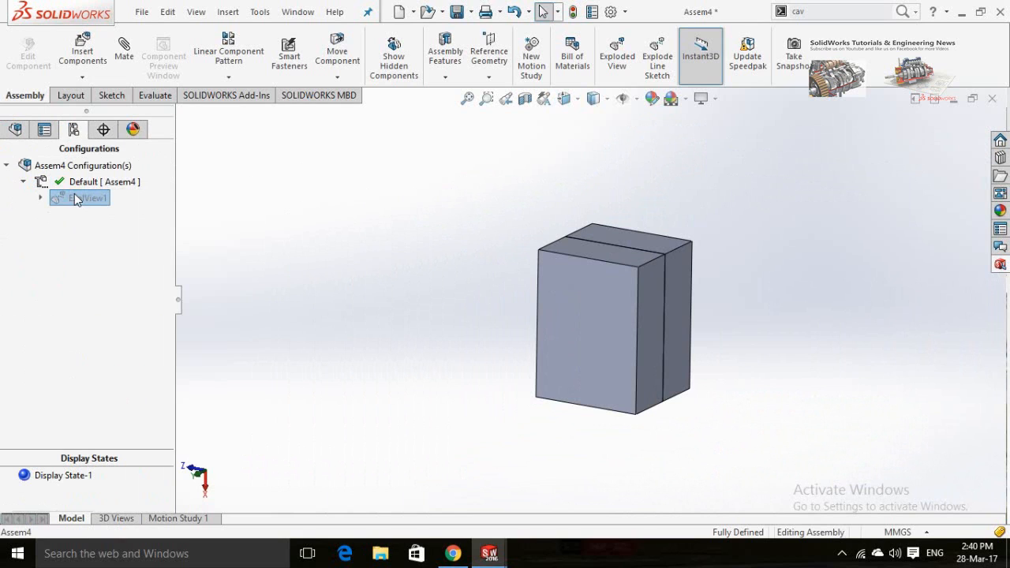
pyautogui.click(15, 130)
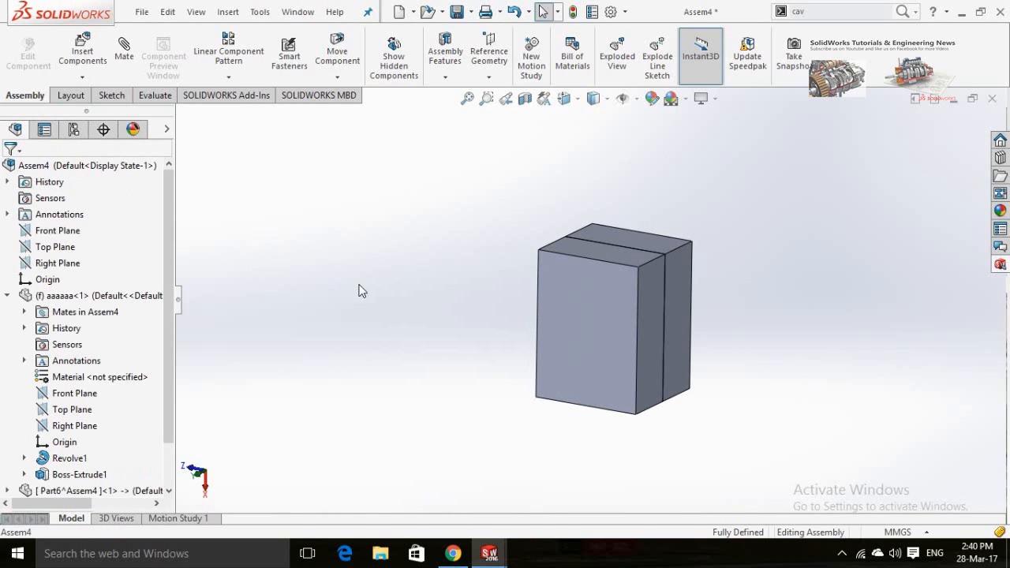
# Open the second mold block, Part7^Assem4, in its own part window from the assembly.
pyautogui.moveTo(402, 318); pyautogui.dragTo(477, 357, button='middle')
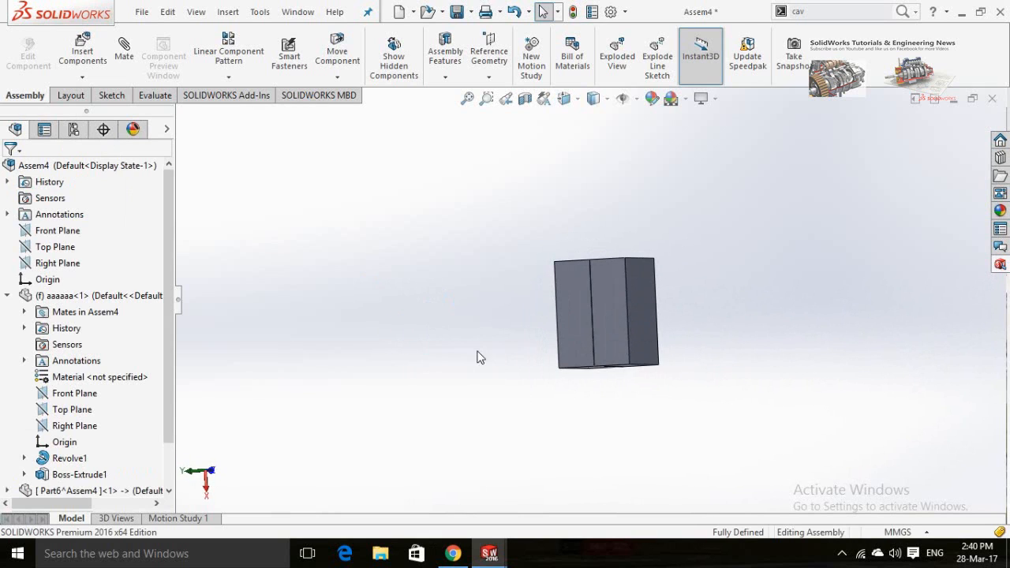
pyautogui.click(615, 332)
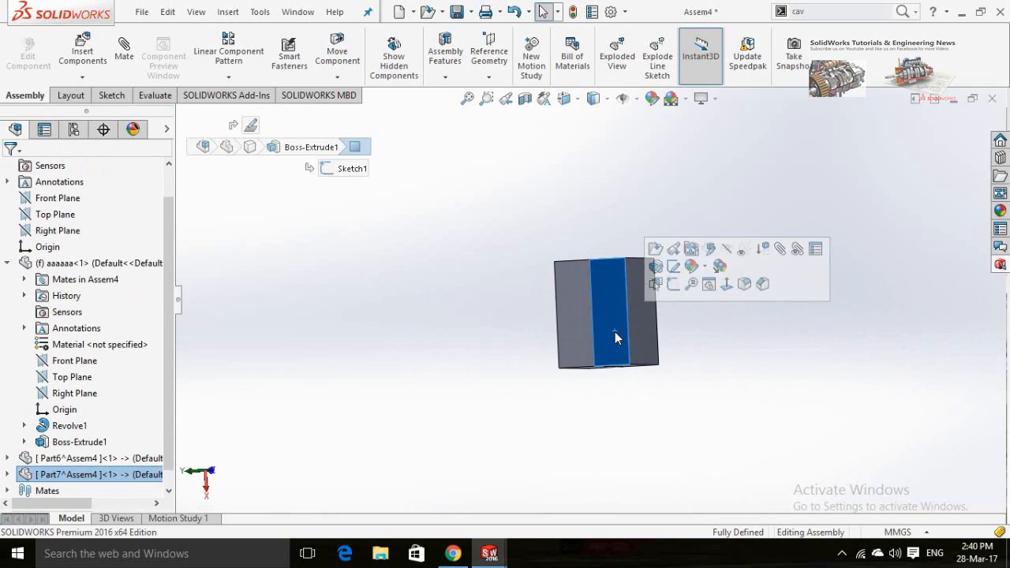
pyautogui.click(655, 251)
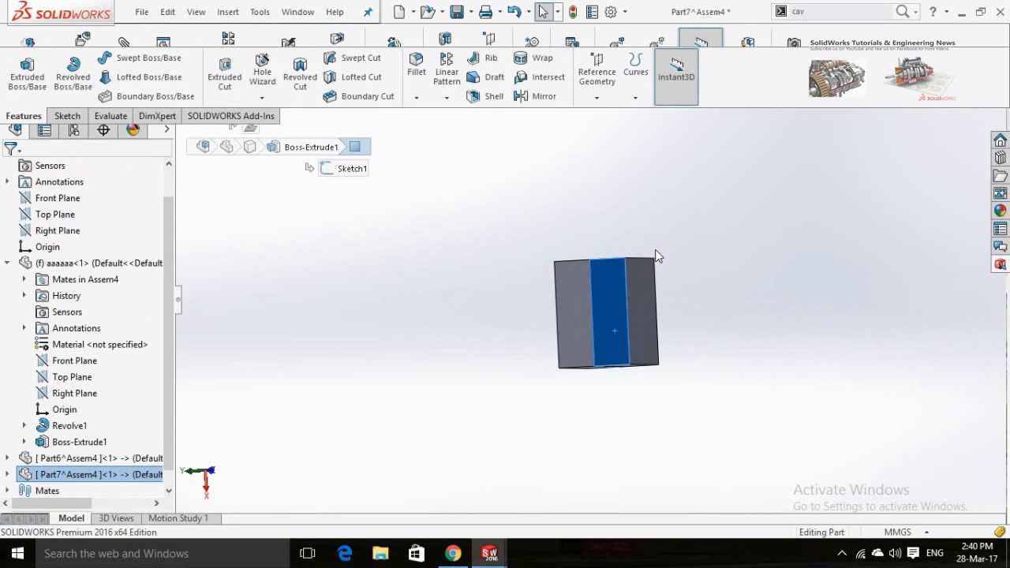
# Start a sketch on the second mold block's Top Plane and view it face-on.
pyautogui.scroll(8, 490, 316)
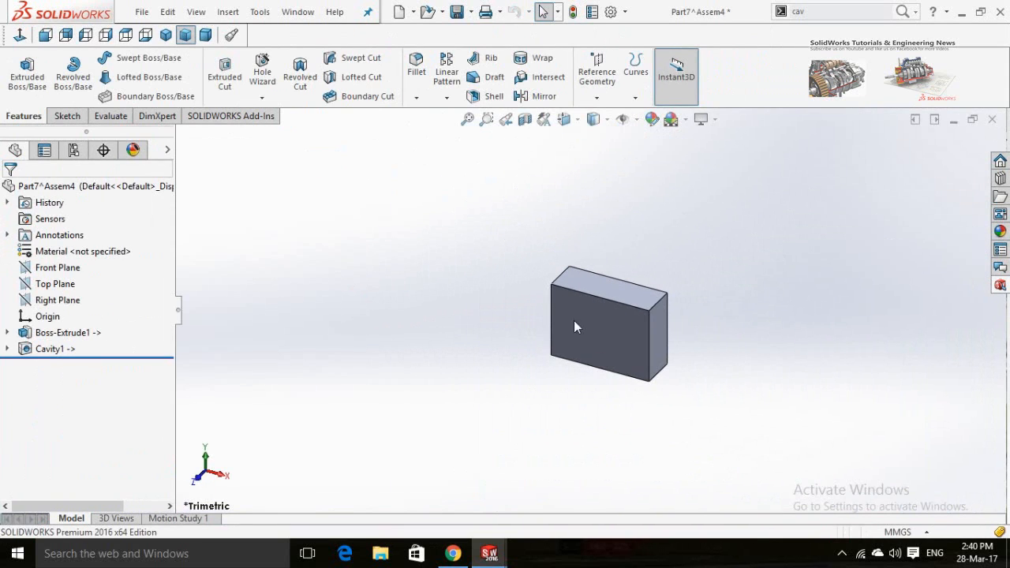
pyautogui.moveTo(539, 265); pyautogui.dragTo(410, 420, button='middle')
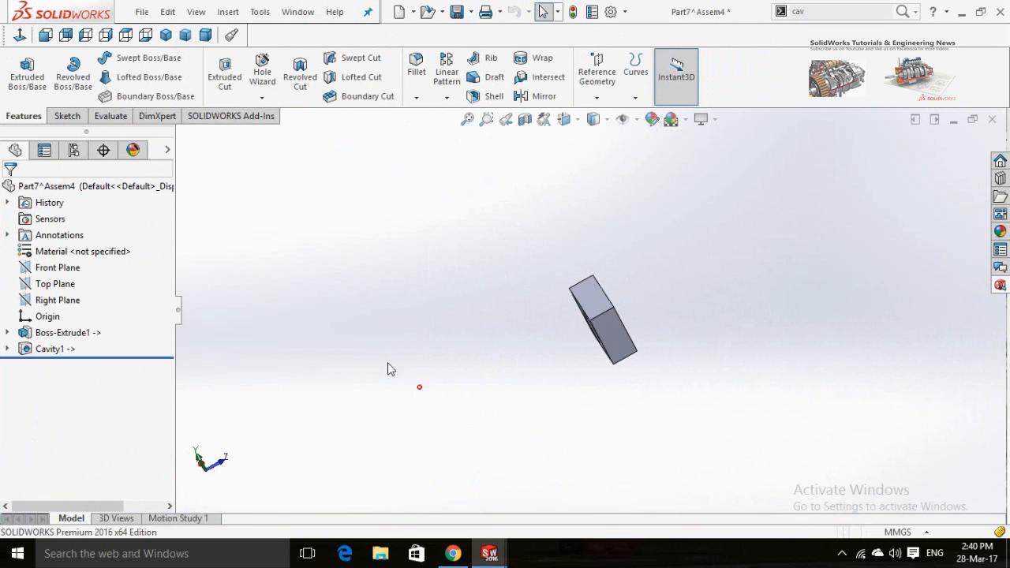
pyautogui.click(59, 285)
pyautogui.moveTo(529, 342); pyautogui.dragTo(467, 422, button='middle')
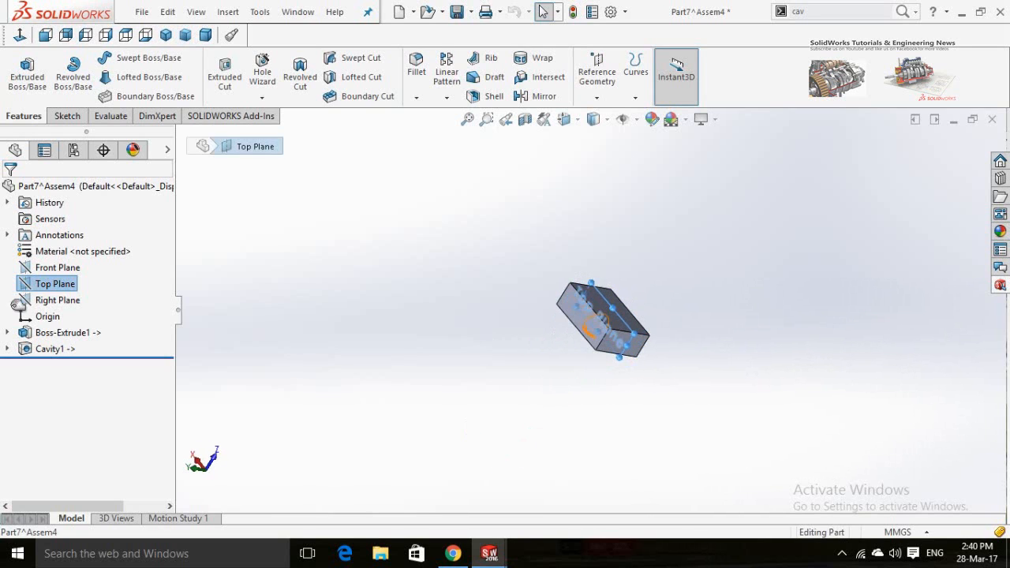
pyautogui.click(46, 264)
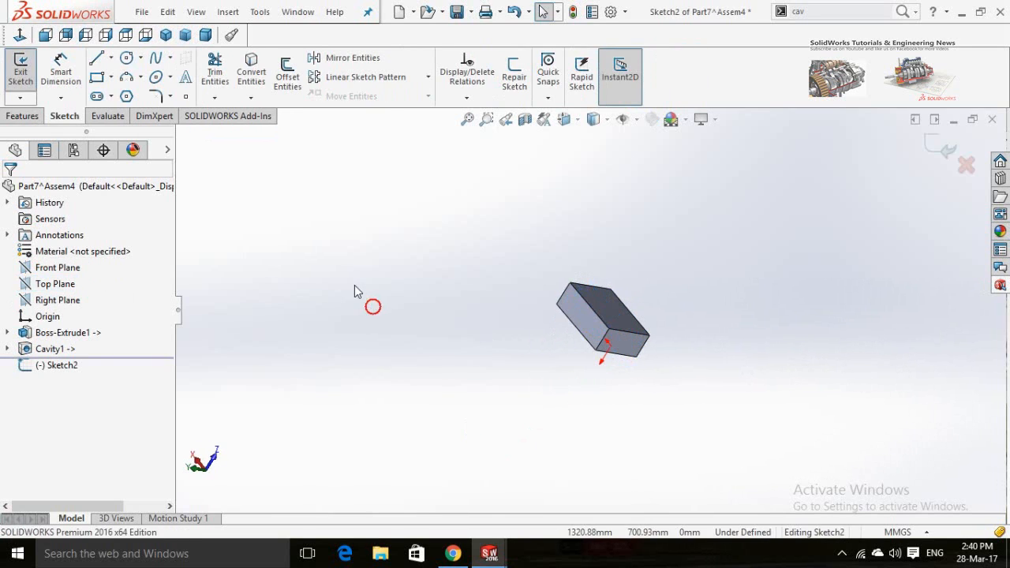
pyautogui.click(21, 35)
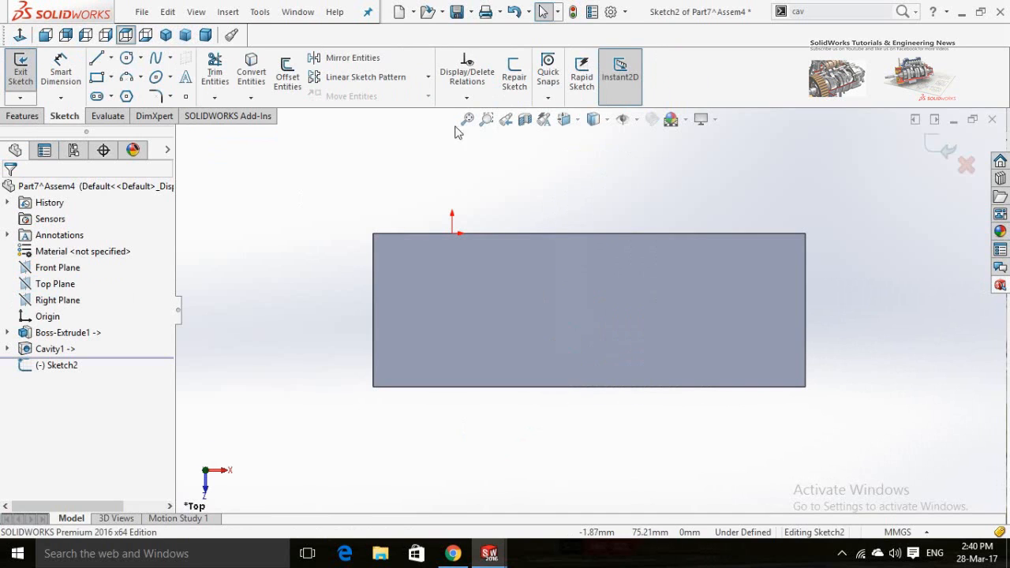
# Display the mold block as wireframe with hidden lines visible to reveal the cavity outline behind the sketch plane.
pyautogui.click(607, 120)
pyautogui.click(596, 203)
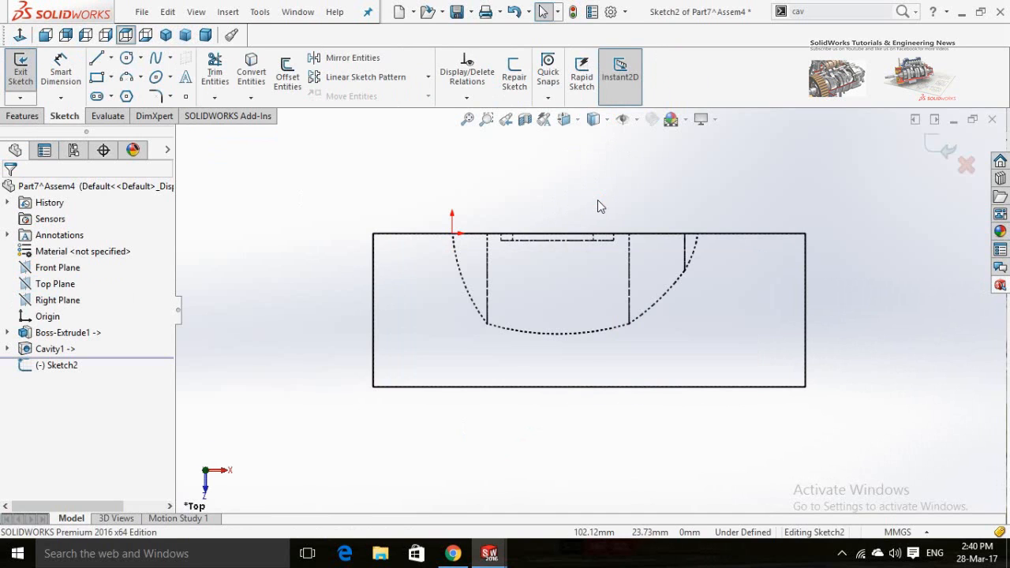
pyautogui.press('z')
pyautogui.scroll(-2, 550, 402)
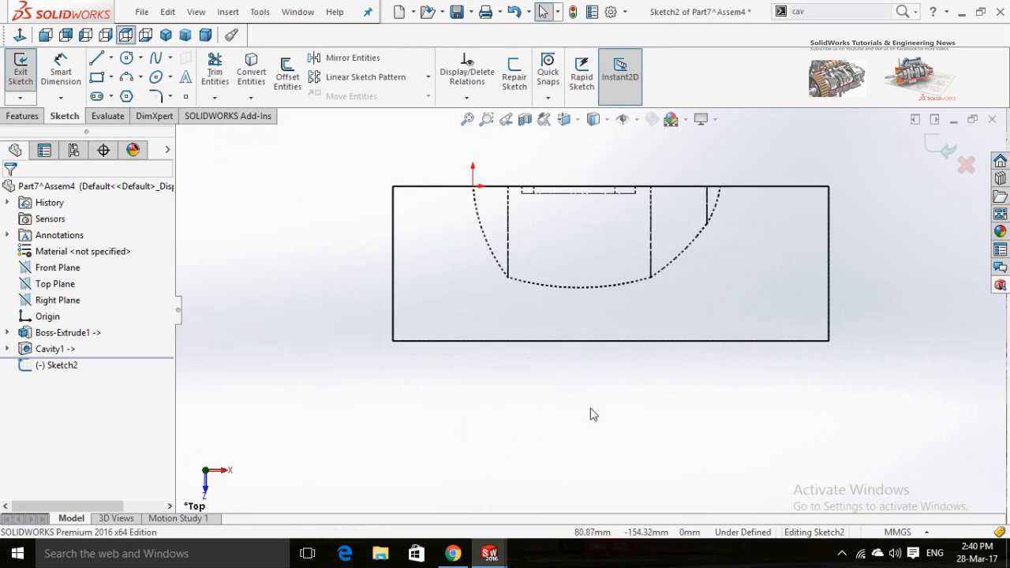
# Sketch a closed funnel-shaped half profile with lines, its vertical axis side running about 53 mm from the cavity's deepest point past the block's outer edge.
pyautogui.click(111, 58)
pyautogui.click(105, 75)
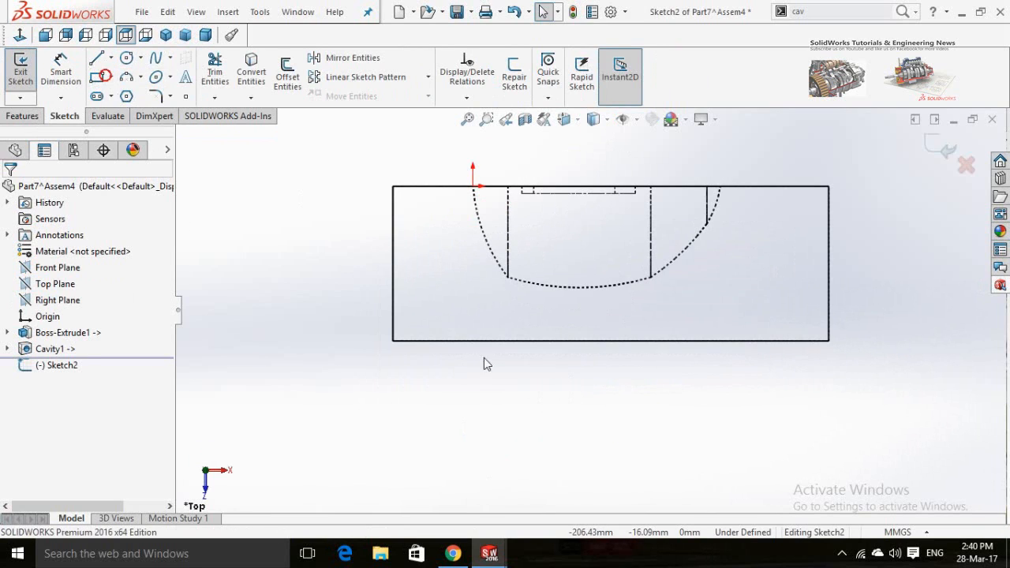
pyautogui.click(579, 288)
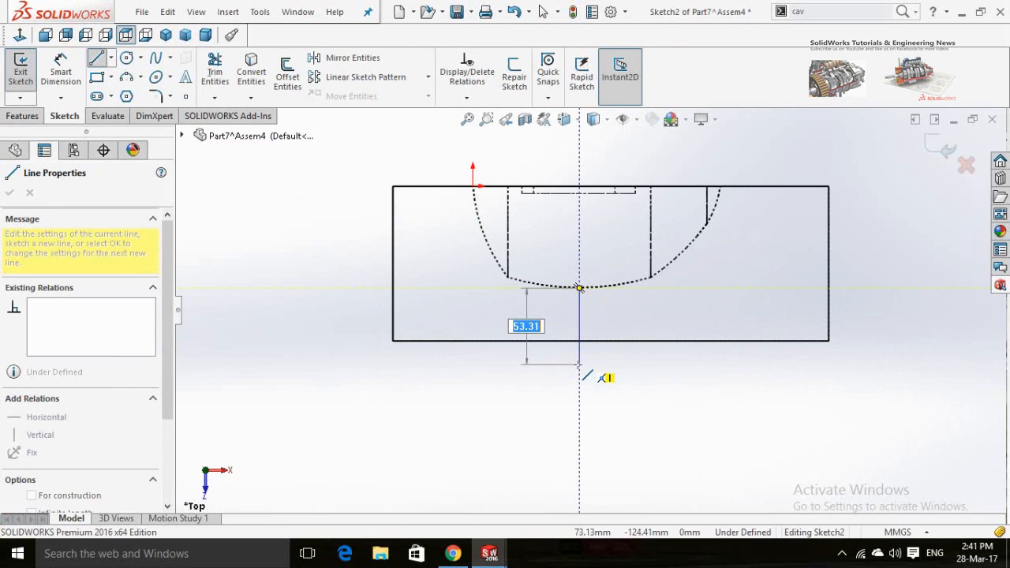
pyautogui.click(579, 364)
pyautogui.click(537, 364)
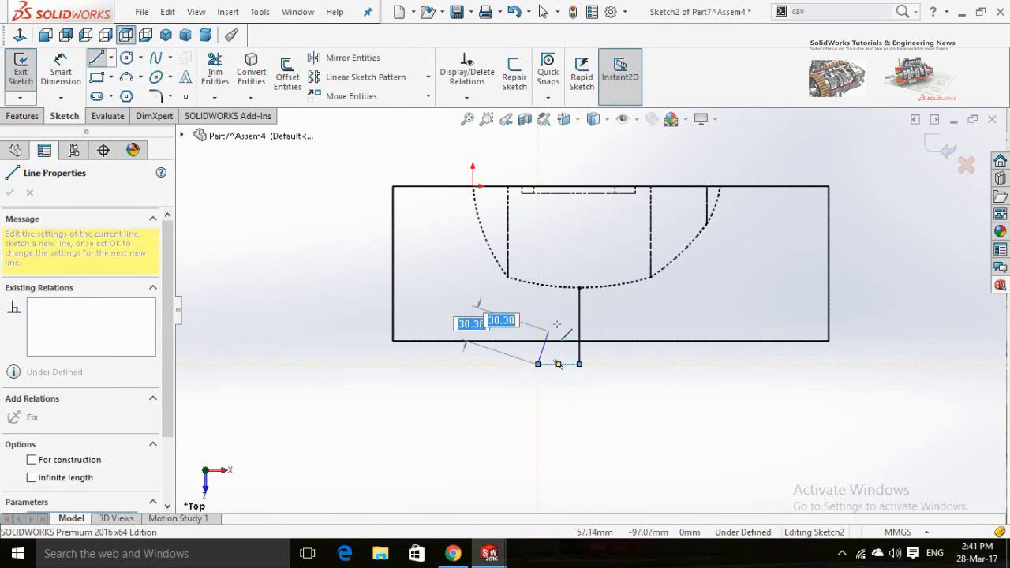
pyautogui.click(564, 320)
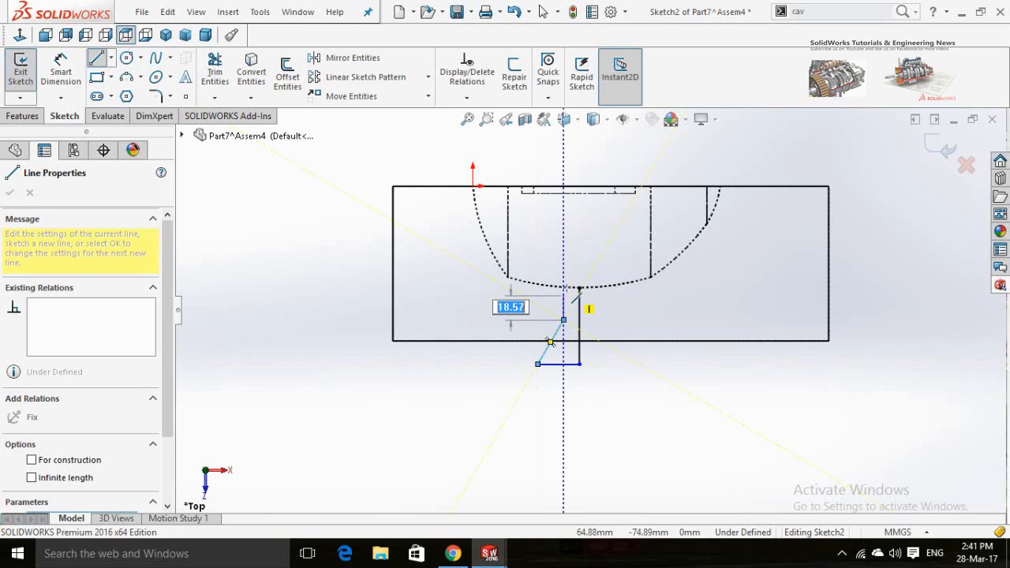
pyautogui.click(564, 275)
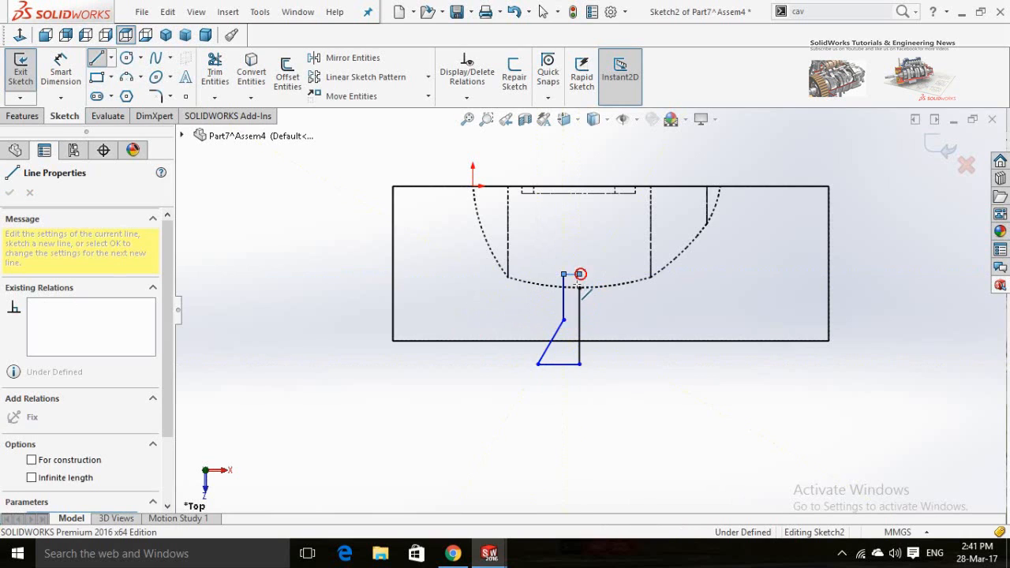
pyautogui.click(578, 275)
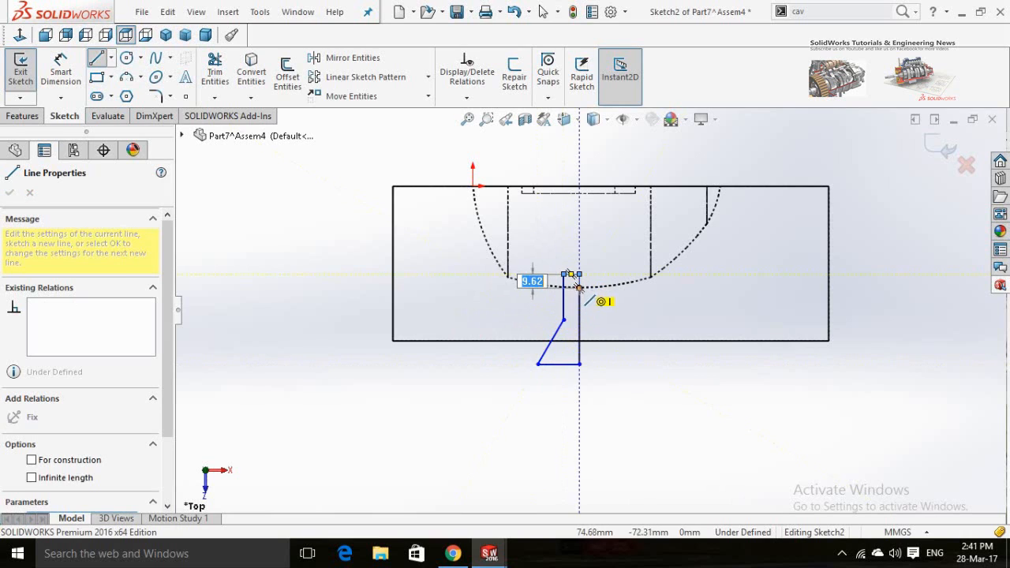
# Cut the funnel-shaped profile through the mold block as a 360° Revolved Cut about its vertical axis line.
pyautogui.click(4, 117)
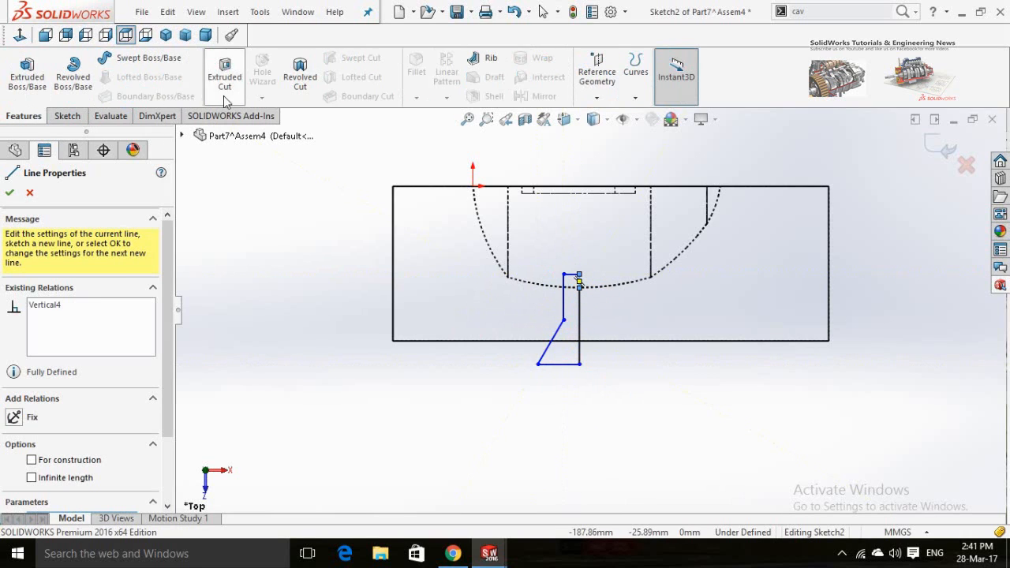
pyautogui.click(300, 77)
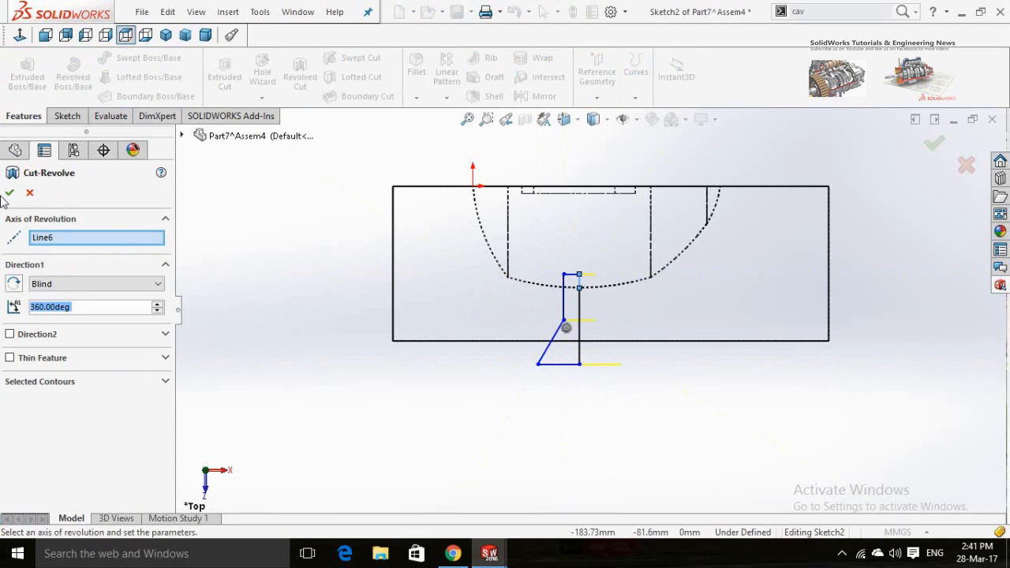
pyautogui.click(10, 193)
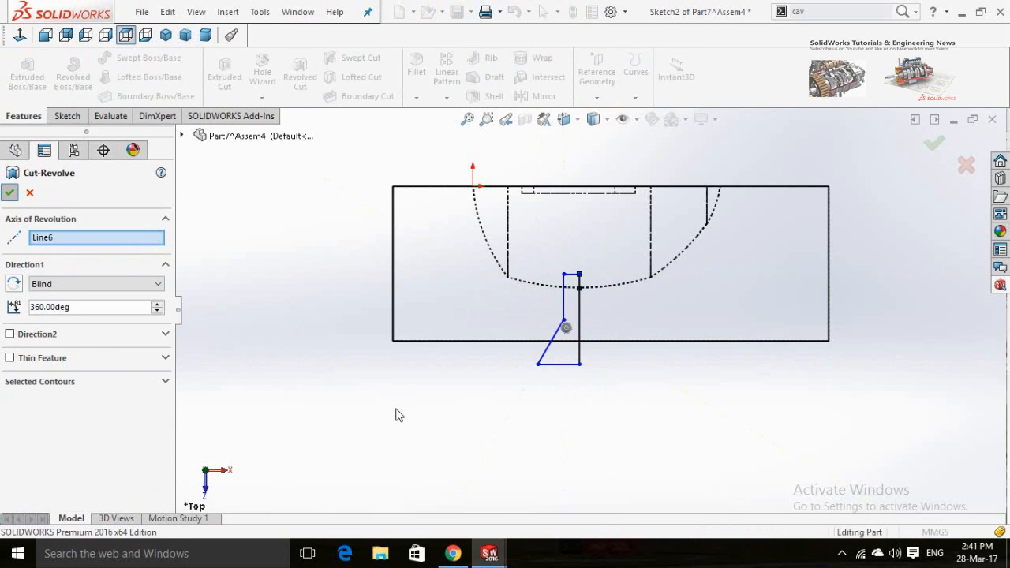
# Return the mold block to shaded-with-edges display and examine the new hole from the cavity side.
pyautogui.click(594, 119)
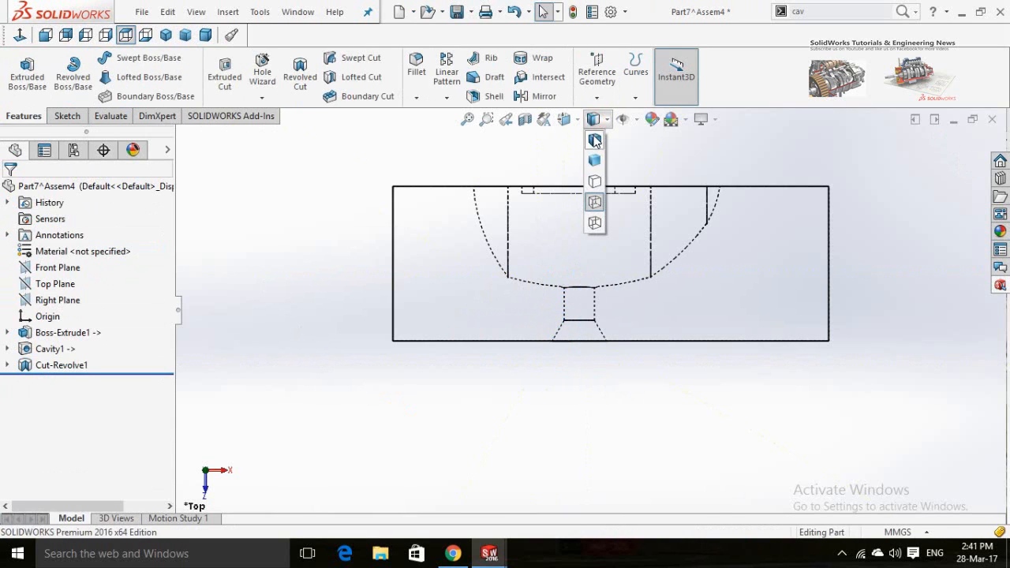
pyautogui.click(594, 140)
pyautogui.moveTo(466, 387)
pyautogui.mouseDown(button='middle')
pyautogui.moveTo(481, 343)
pyautogui.moveTo(357, 349)
pyautogui.moveTo(367, 255)
pyautogui.moveTo(522, 207)
pyautogui.mouseUp(button='middle')
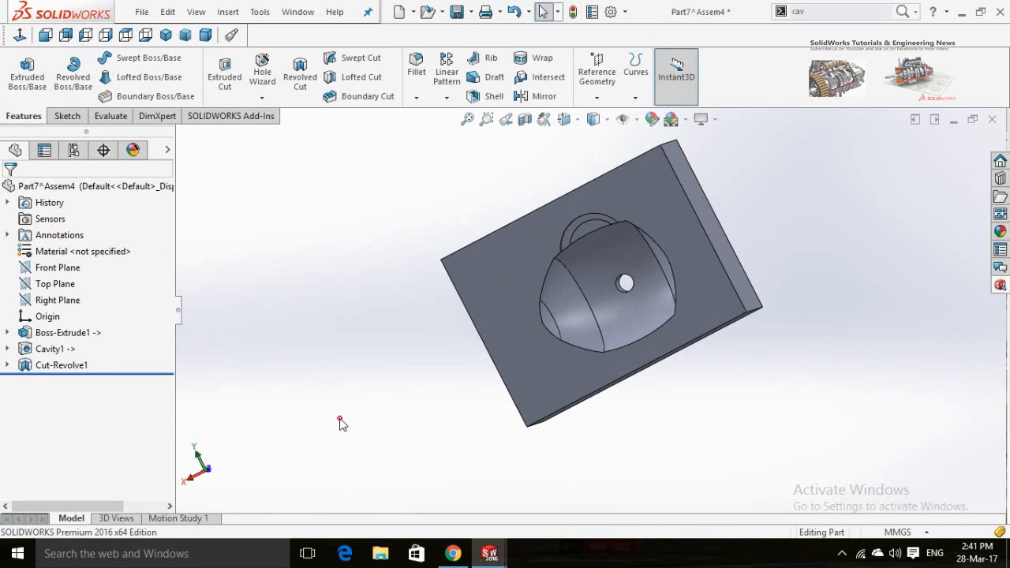
# Switch back to the Assem4 assembly window and explode the mold with the ExplView1 exploded view.
pyautogui.moveTo(477, 562)
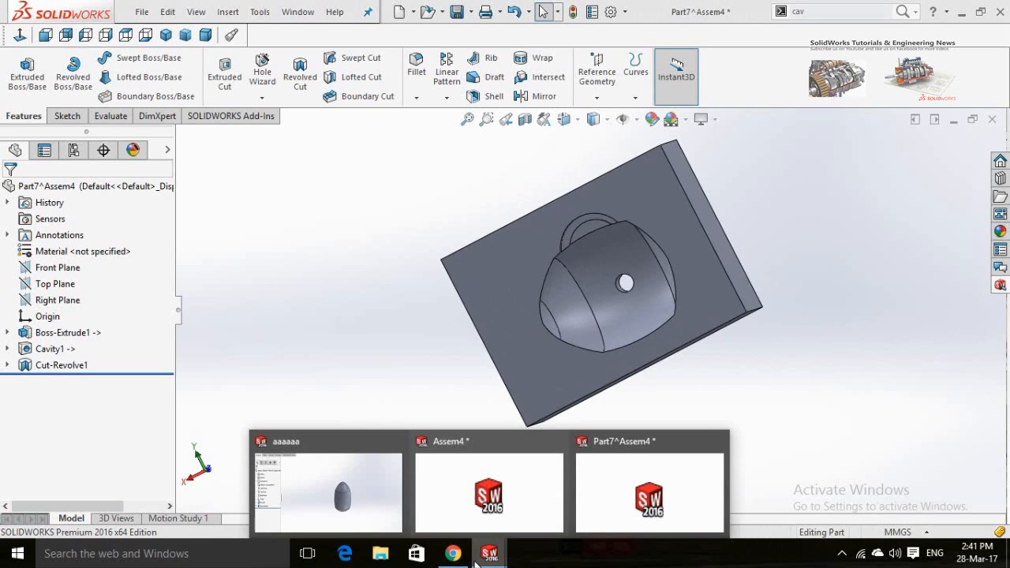
pyautogui.click(448, 494)
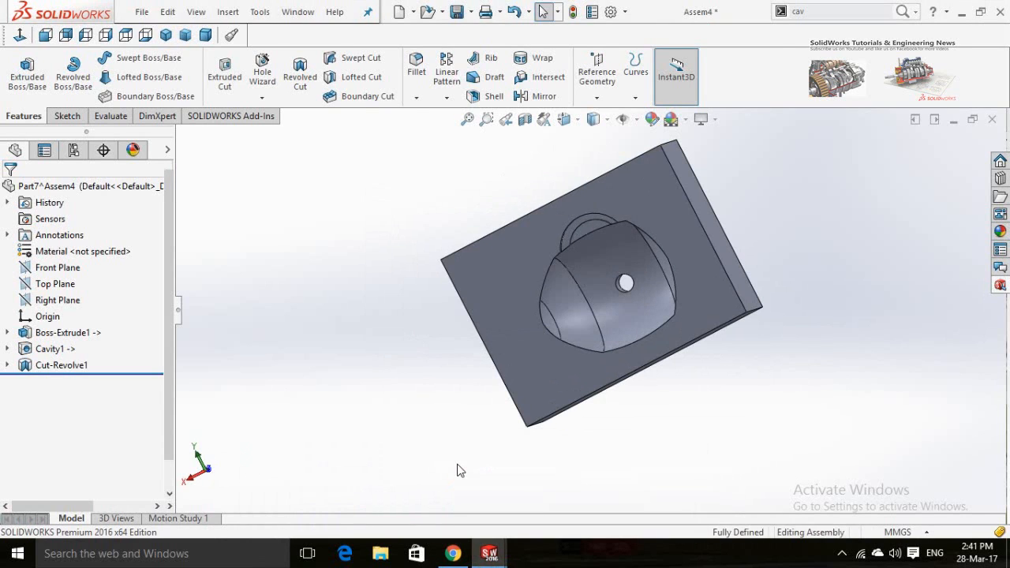
pyautogui.moveTo(480, 424); pyautogui.dragTo(518, 411, button='middle')
pyautogui.scroll(-5, 641, 359)
pyautogui.moveTo(574, 382); pyautogui.dragTo(663, 394, button='middle')
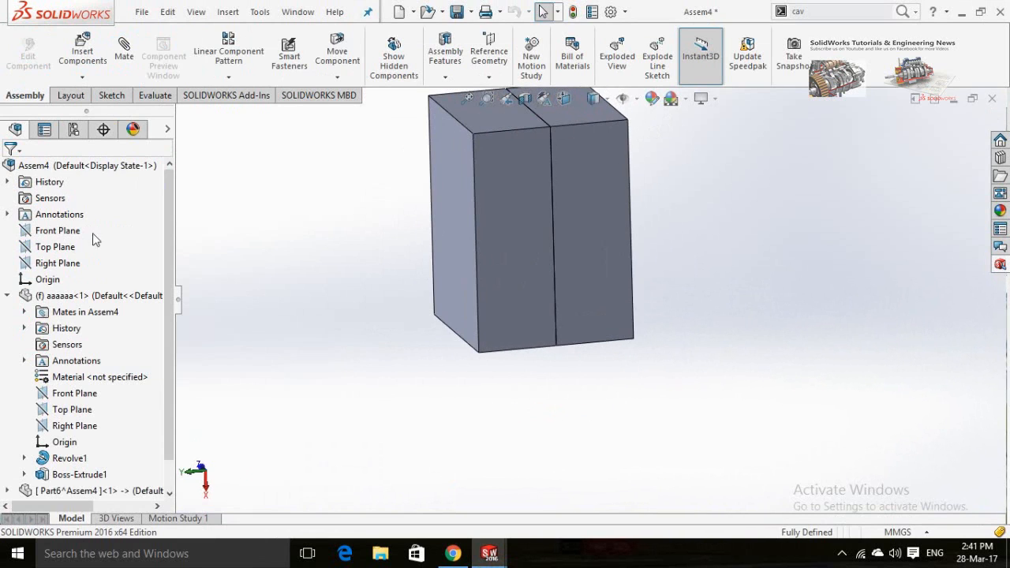
pyautogui.click(75, 130)
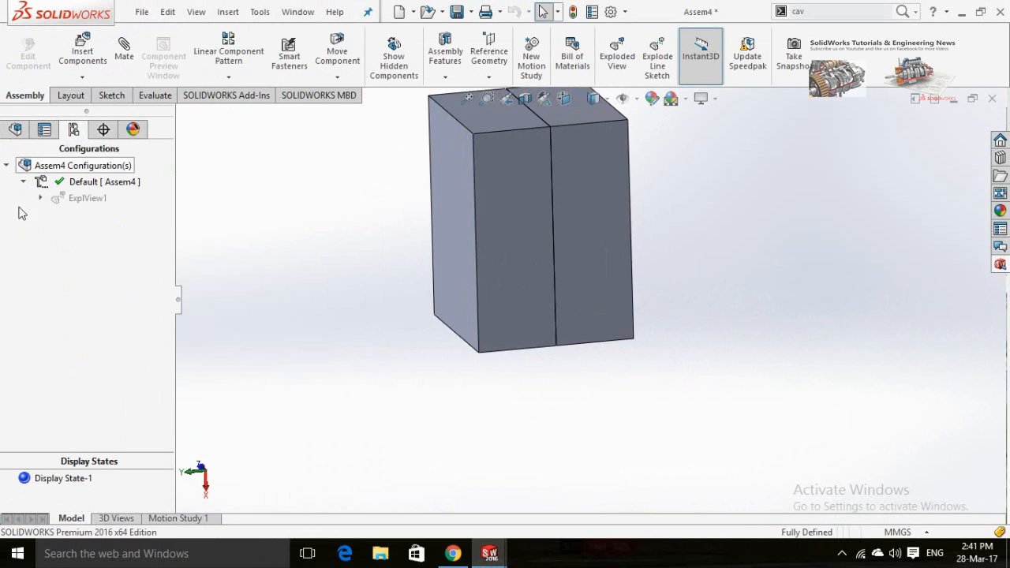
pyautogui.doubleClick(85, 198)
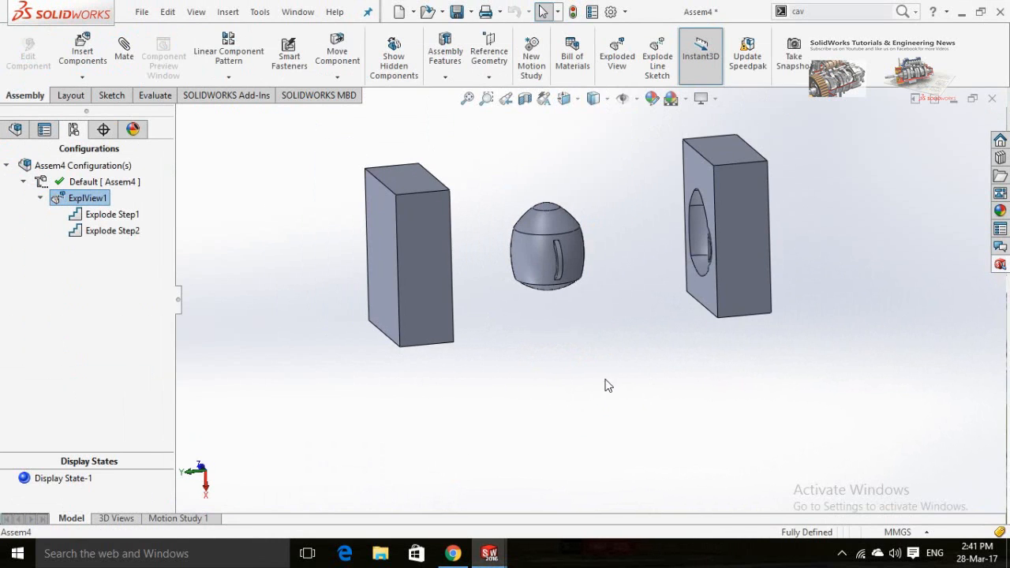
# Hide the jug between the two exploded mold halves and inspect their cavity faces and the pouring hole.
pyautogui.moveTo(605, 386)
pyautogui.mouseDown(button='middle')
pyautogui.moveTo(516, 393)
pyautogui.moveTo(656, 384)
pyautogui.moveTo(634, 376)
pyautogui.moveTo(563, 271)
pyautogui.mouseUp(button='middle')
pyautogui.click(564, 271)
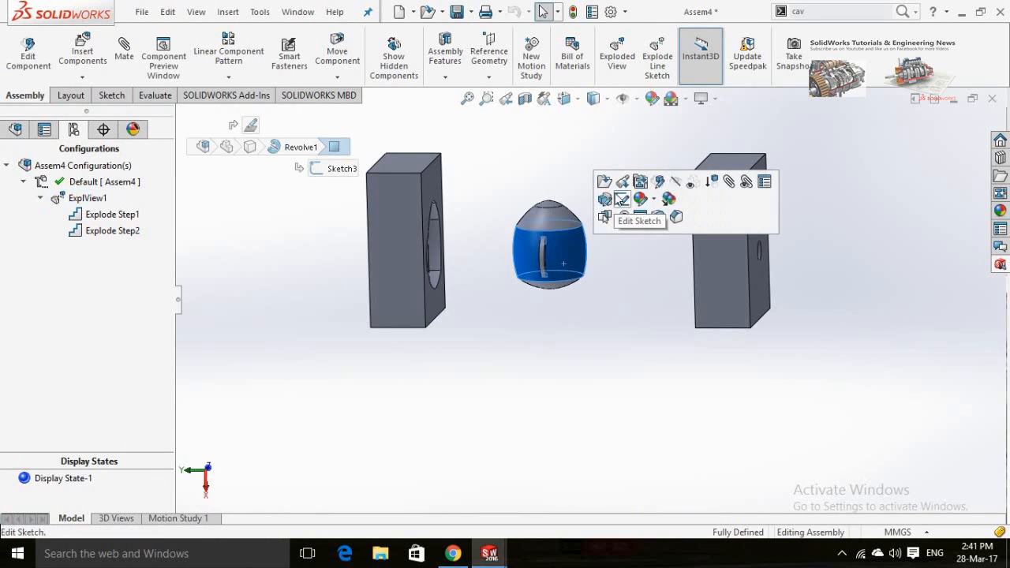
pyautogui.click(676, 182)
pyautogui.moveTo(597, 343); pyautogui.dragTo(629, 337, button='middle')
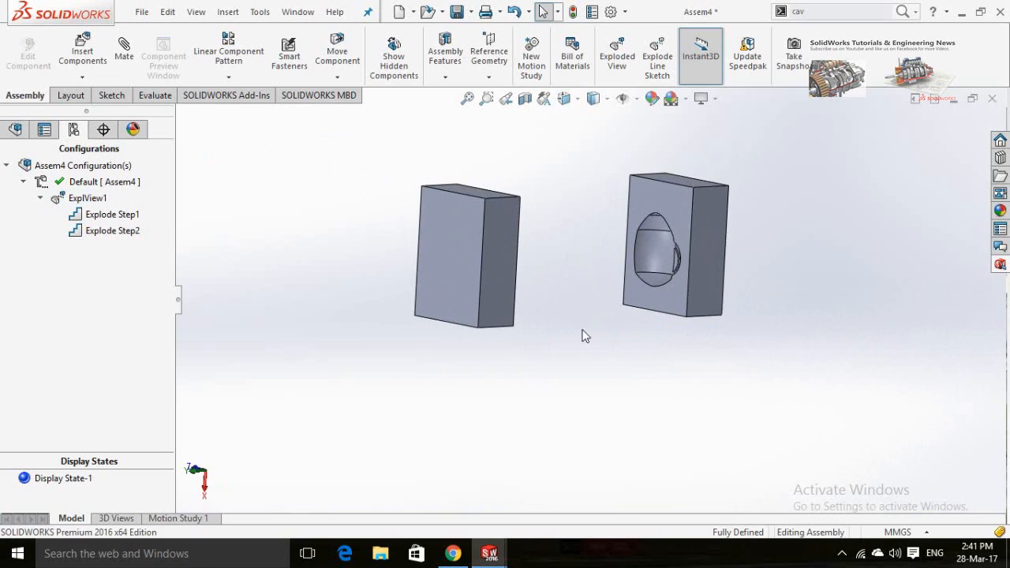
pyautogui.moveTo(555, 305); pyautogui.dragTo(542, 356, button='middle')
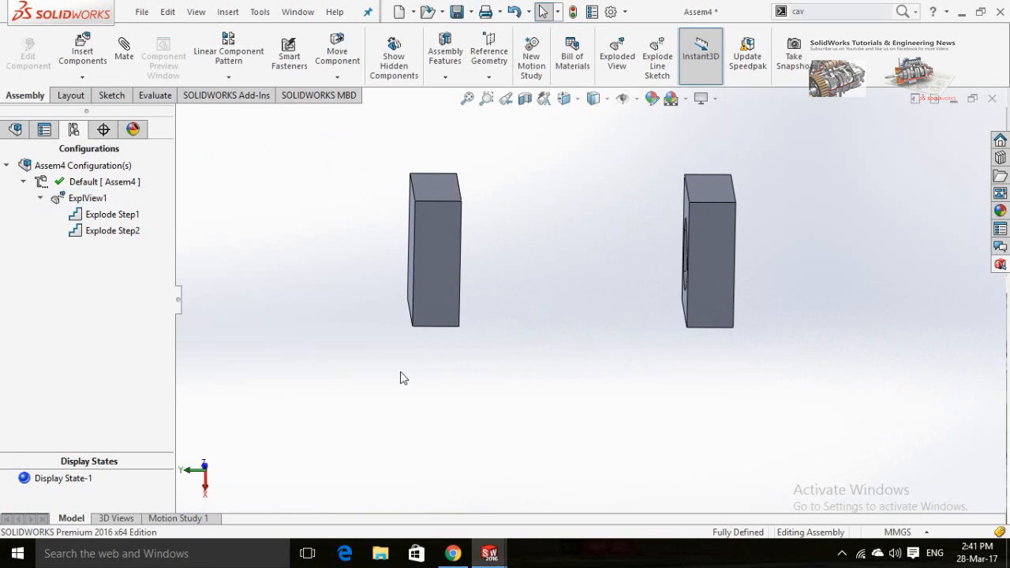
pyautogui.moveTo(411, 367)
pyautogui.mouseDown(button='middle')
pyautogui.moveTo(505, 354)
pyautogui.moveTo(471, 384)
pyautogui.moveTo(424, 376)
pyautogui.mouseUp(button='middle')
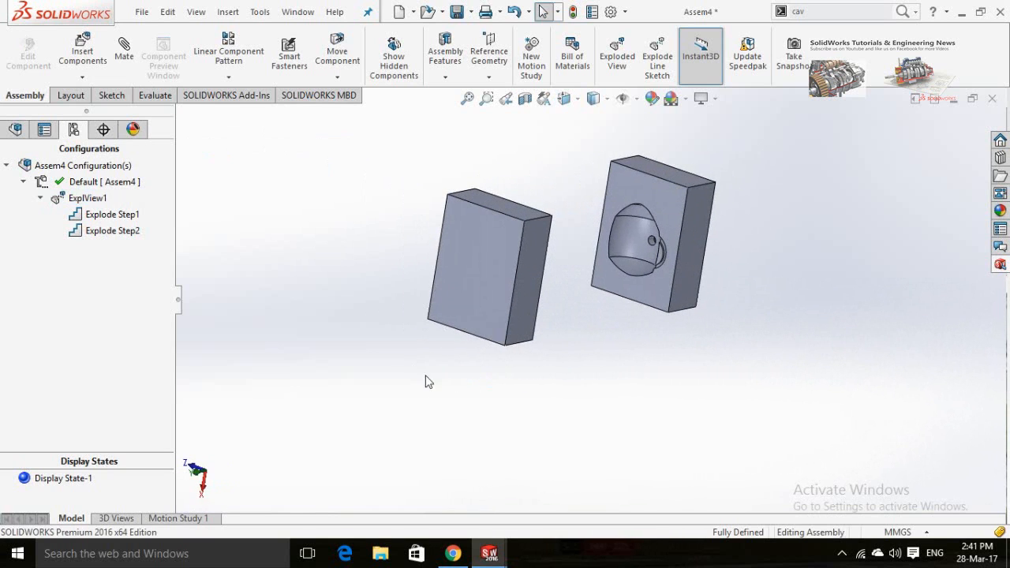